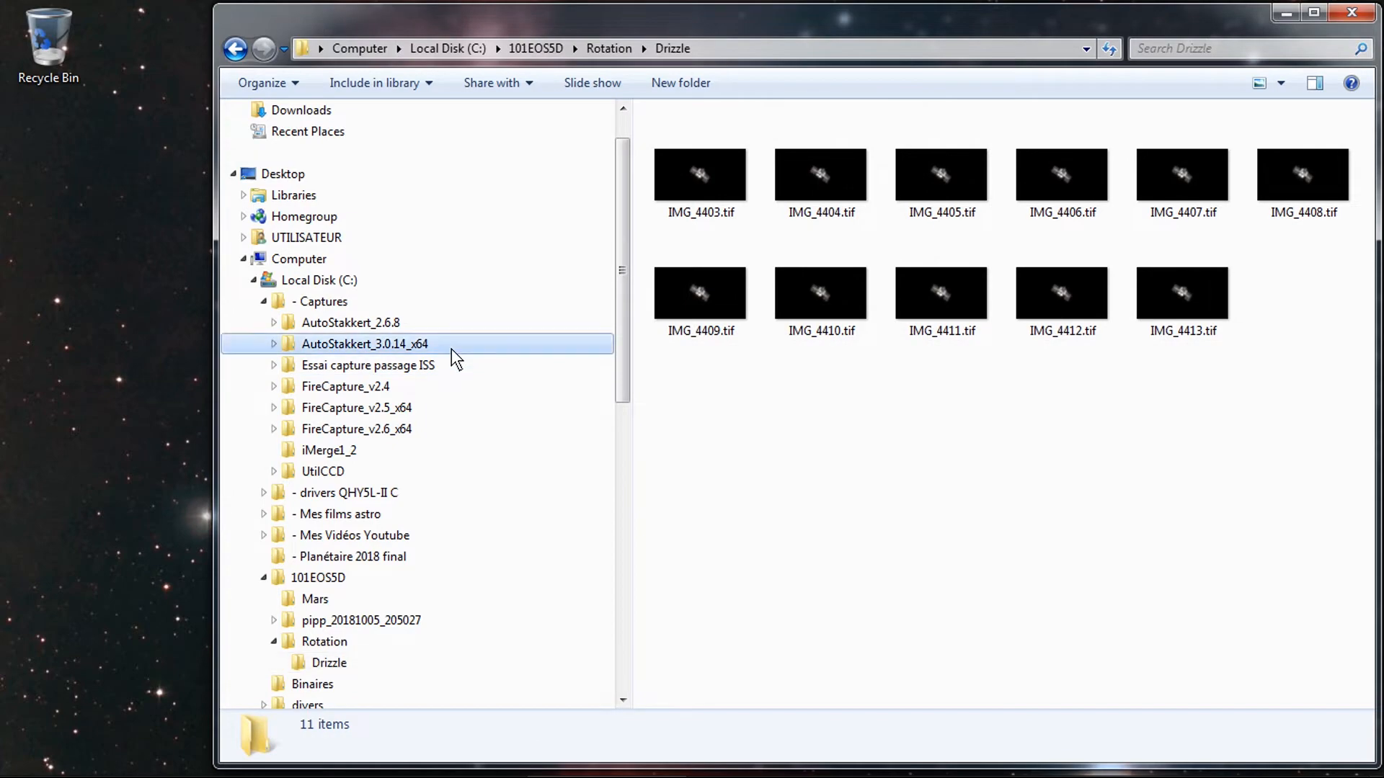
Launch AutoStakkert 3.0.14 and load all the TIF image files from the Drizzle folder.
{"action": "left_click", "coordinate": [742, 186]}
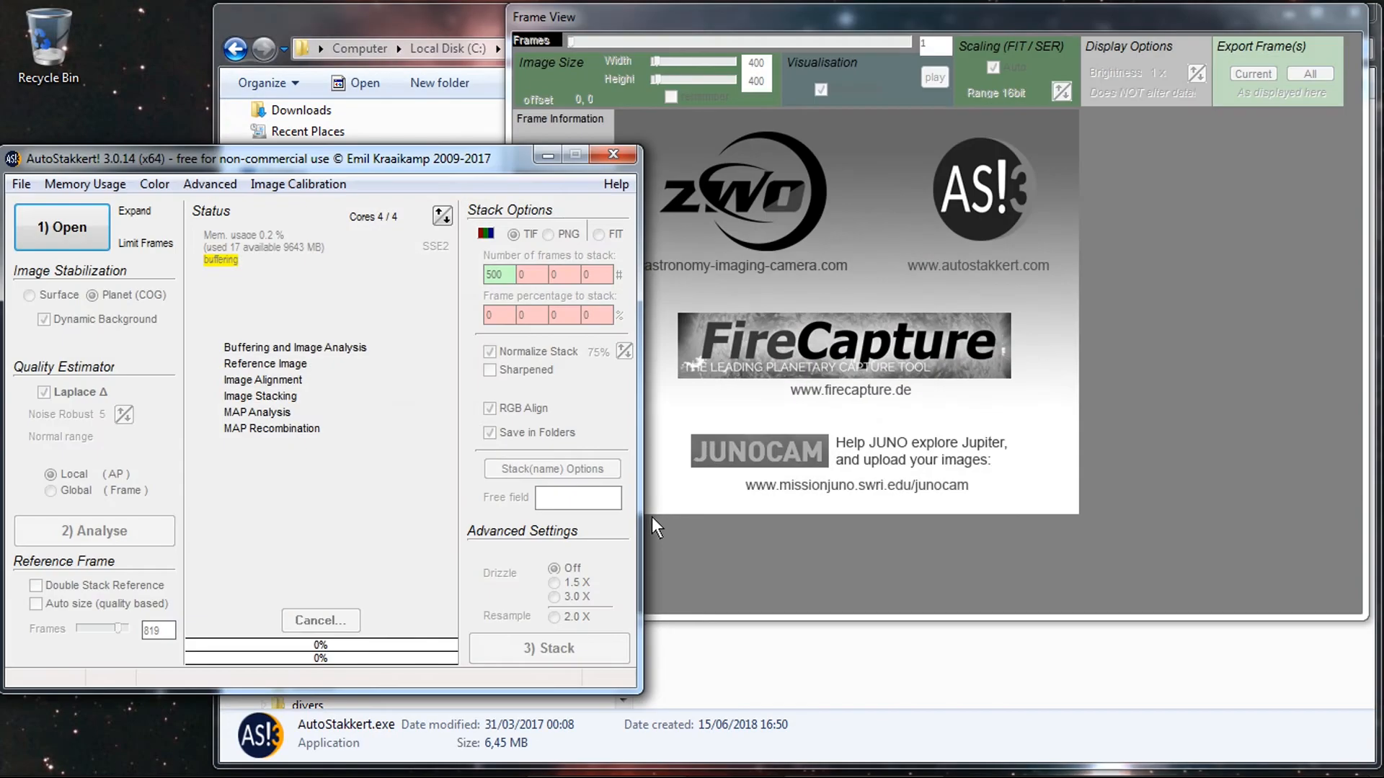
{"action": "left_click", "coordinate": [54, 248]}
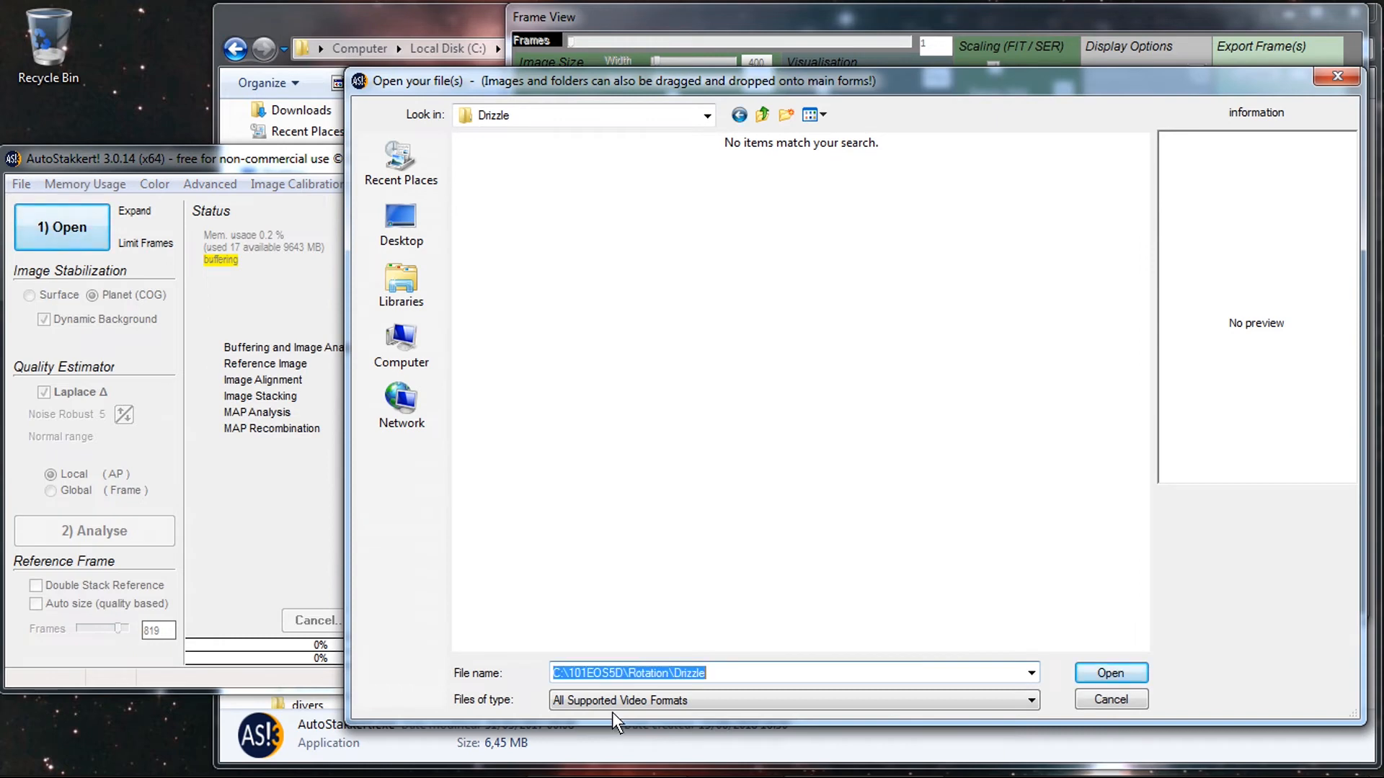
{"action": "left_click", "coordinate": [624, 705]}
{"action": "left_click", "coordinate": [626, 627]}
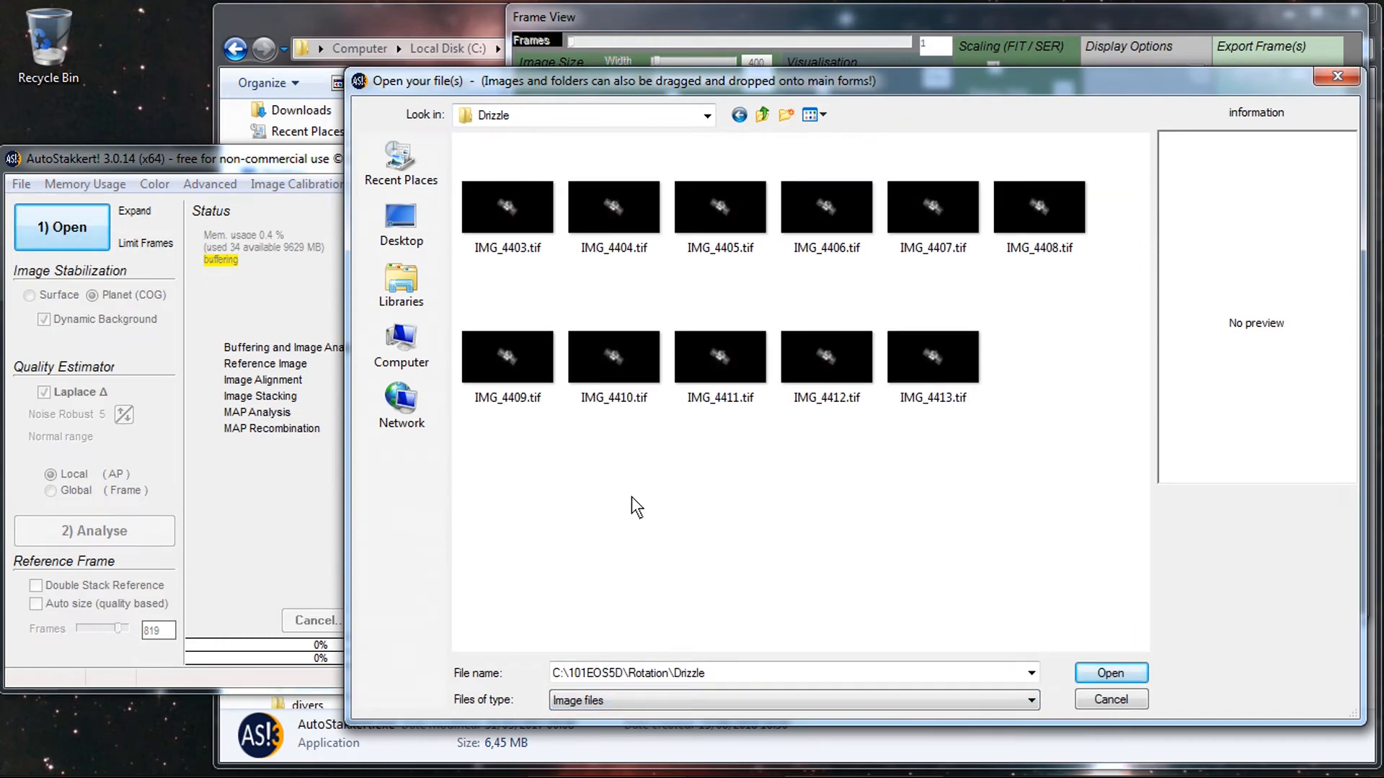
{"action": "key", "text": "ctrl+a"}
{"action": "left_click", "coordinate": [1111, 673]}
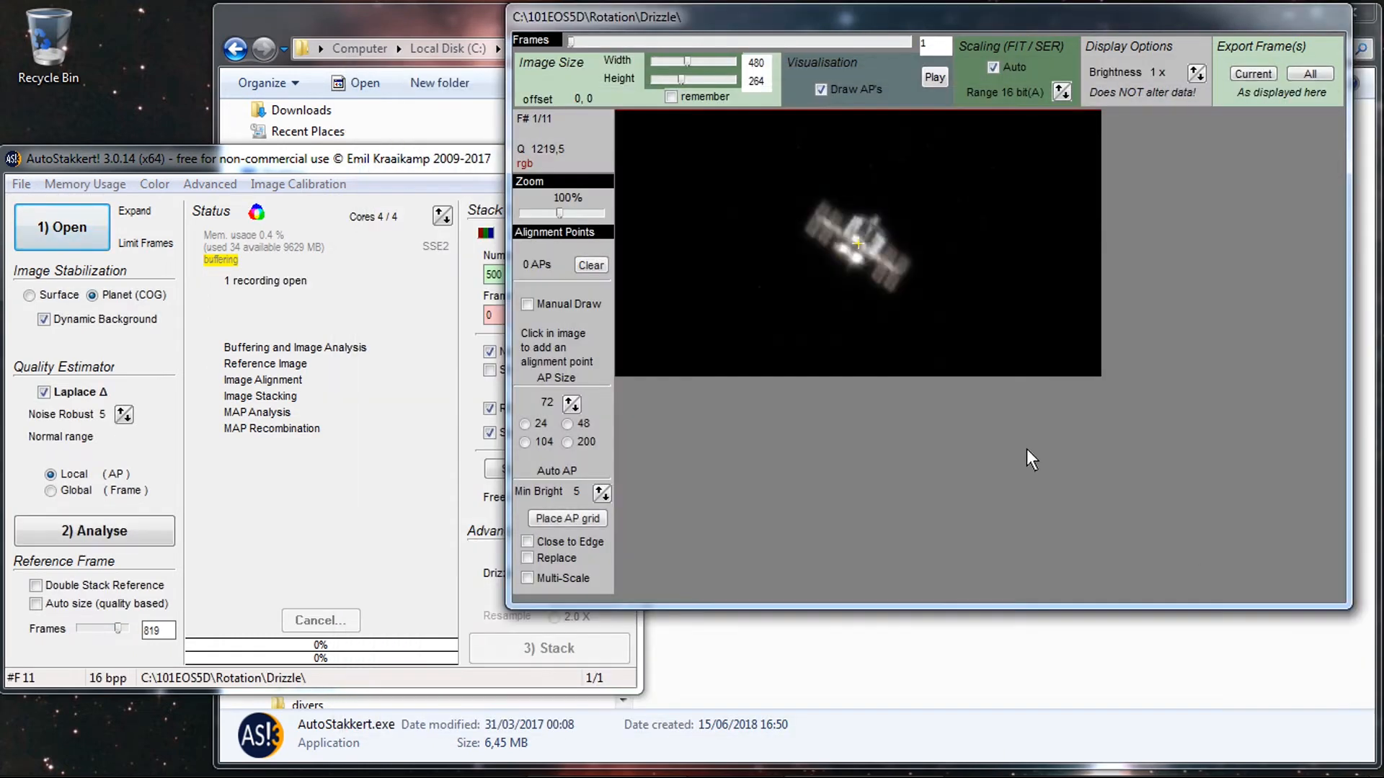
Page through the Drizzle folder's frames in Windows Photo Viewer, from IMG_4403.tif to IMG_4413.tif and back.
{"action": "left_click", "coordinate": [859, 652]}
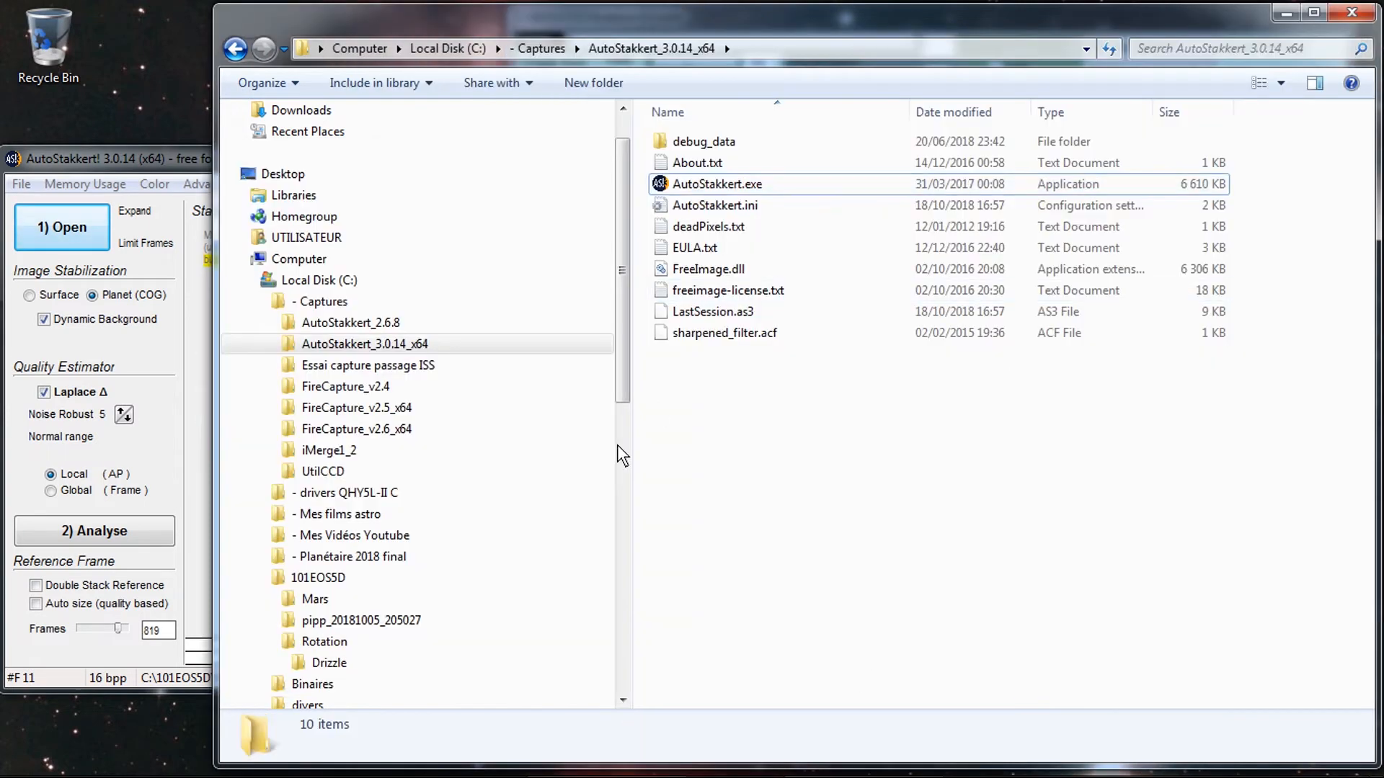
{"action": "left_click", "coordinate": [334, 667]}
{"action": "double_click", "coordinate": [703, 155]}
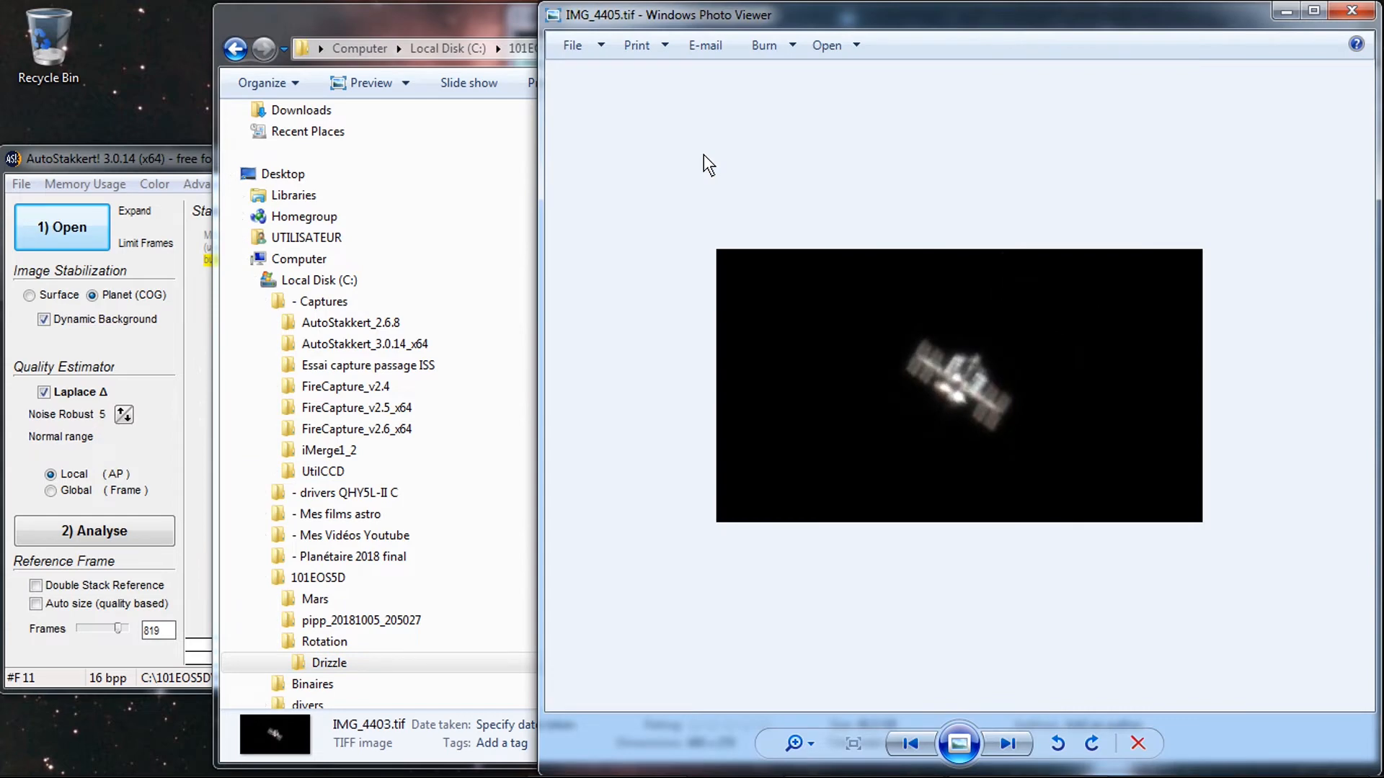
{"action": "key", "text": "Right"}
{"action": "key", "text": "Right"}
{"action": "key", "text": "Right"}
{"action": "key", "text": "Right"}
{"action": "key", "text": "Right"}
{"action": "key", "text": "Right"}
{"action": "key", "text": "Right"}
{"action": "key", "text": "Right"}
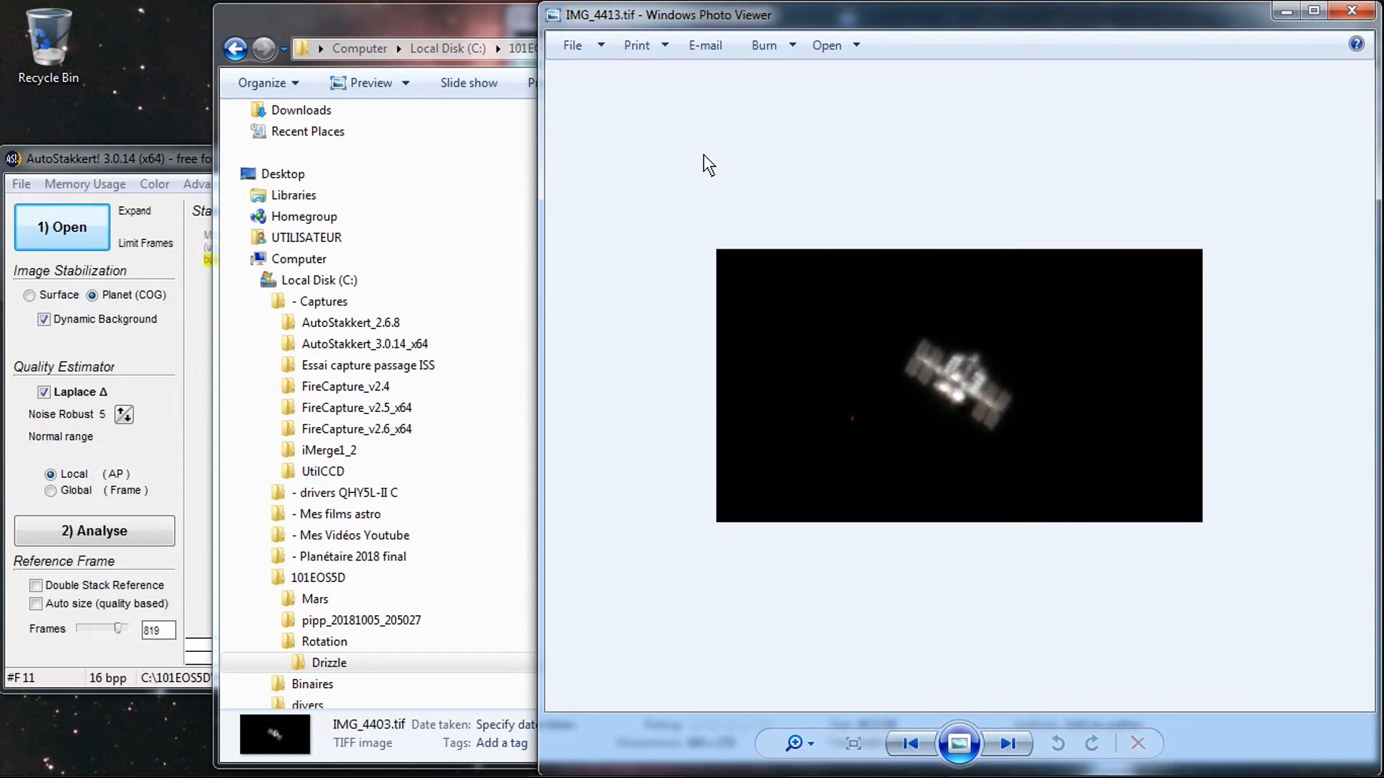
{"action": "key", "text": "Left"}
{"action": "key", "text": "Left"}
{"action": "key", "text": "Left"}
{"action": "key", "text": "Left"}
{"action": "key", "text": "Left"}
{"action": "key", "text": "Left"}
{"action": "key", "text": "Left"}
{"action": "key", "text": "Left"}
{"action": "key", "text": "Left"}
{"action": "key", "text": "Left"}
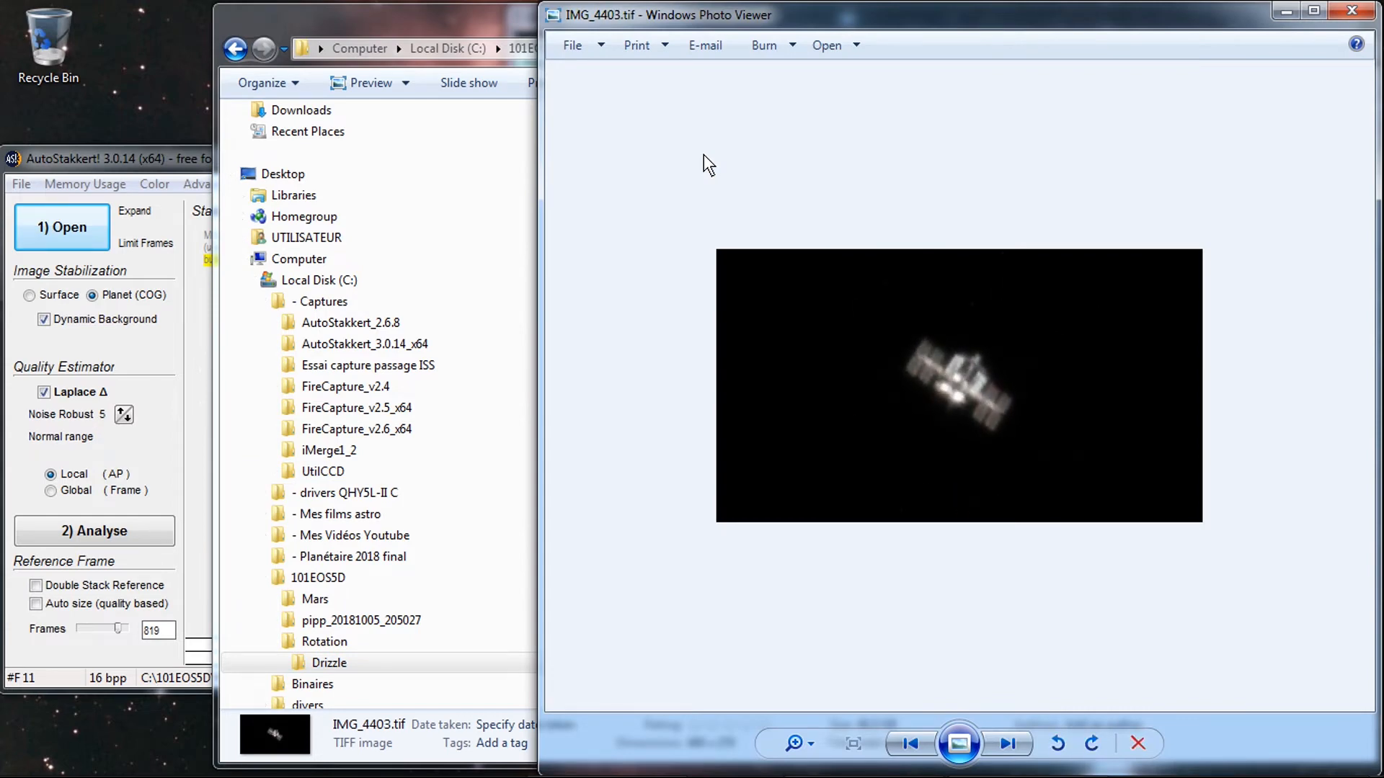
{"action": "left_click", "coordinate": [1352, 11]}
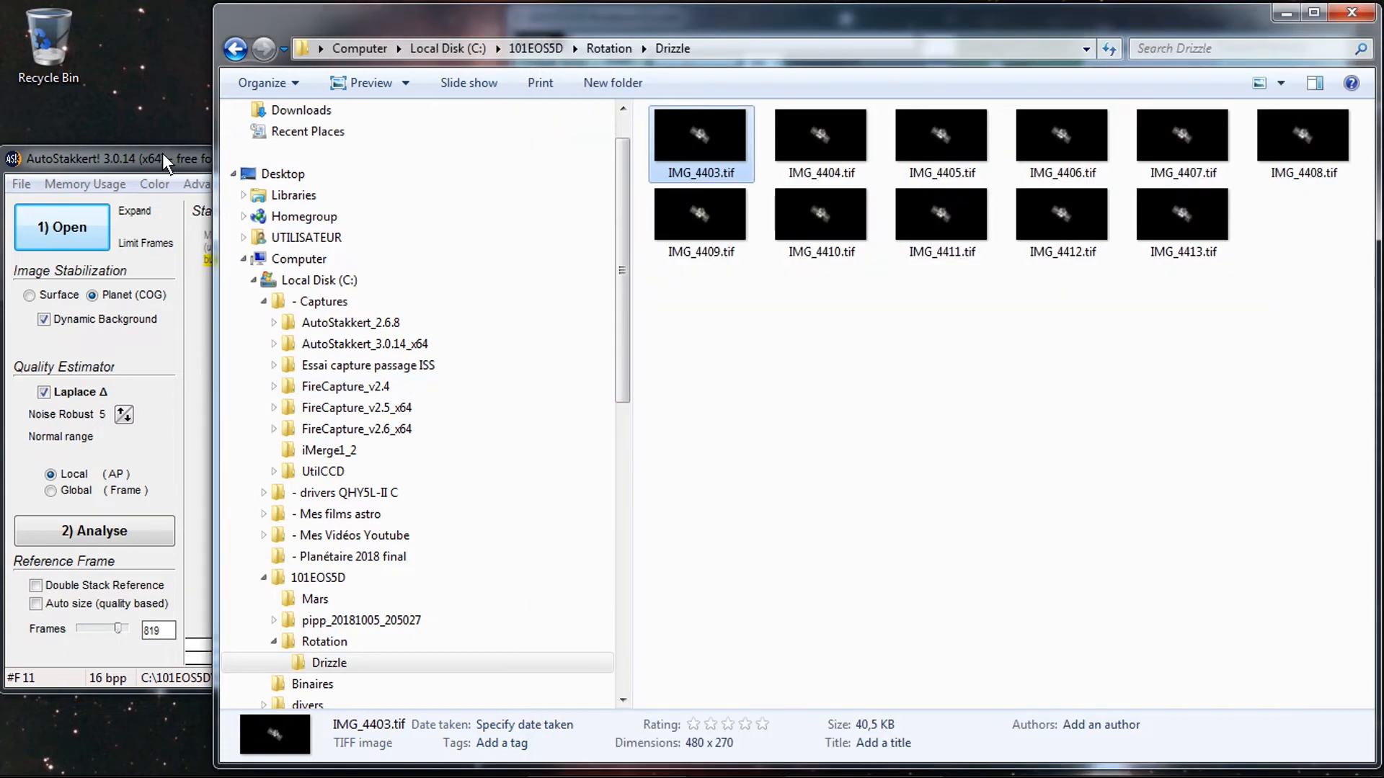
Analyse the loaded frames in AutoStakkert and place an automatic alignment-point grid with an AP size of 16.
{"action": "left_click", "coordinate": [163, 158]}
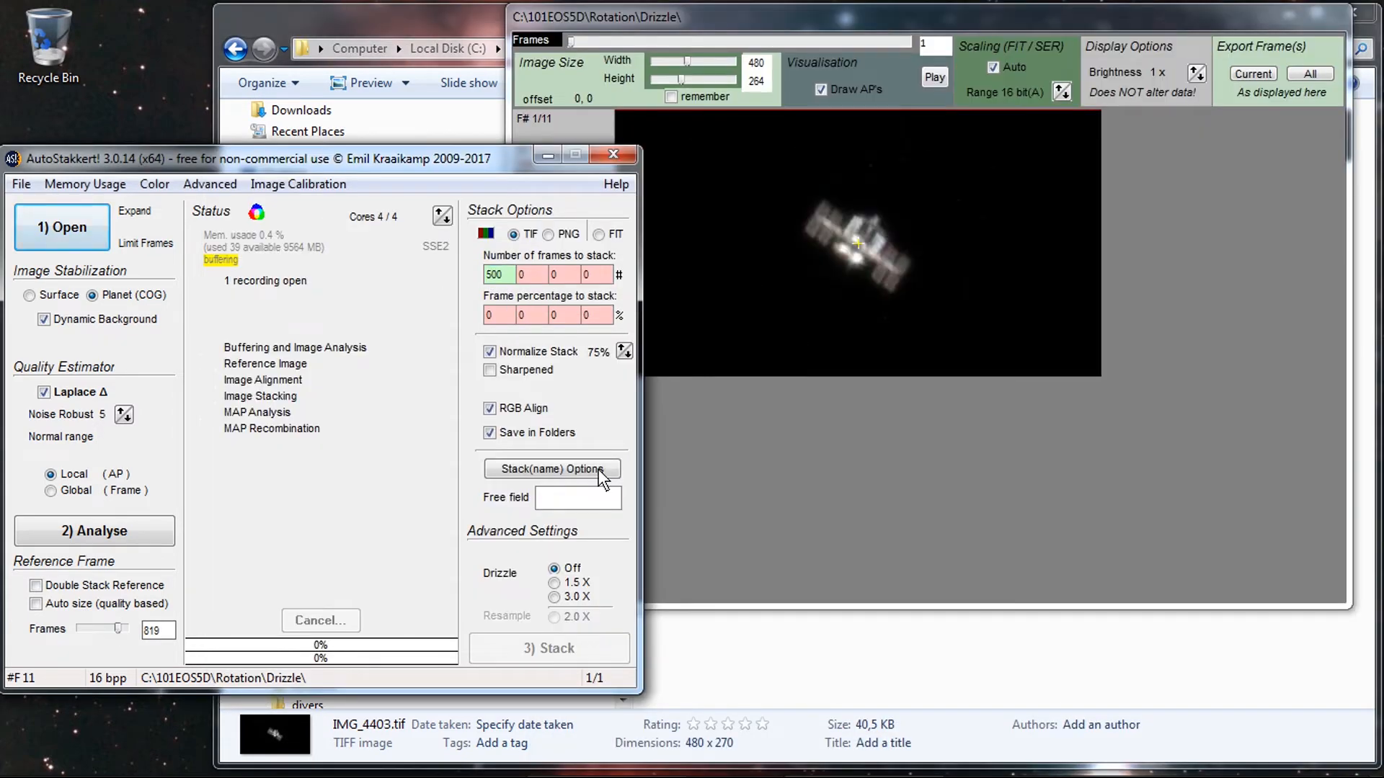
{"action": "left_click", "coordinate": [148, 531]}
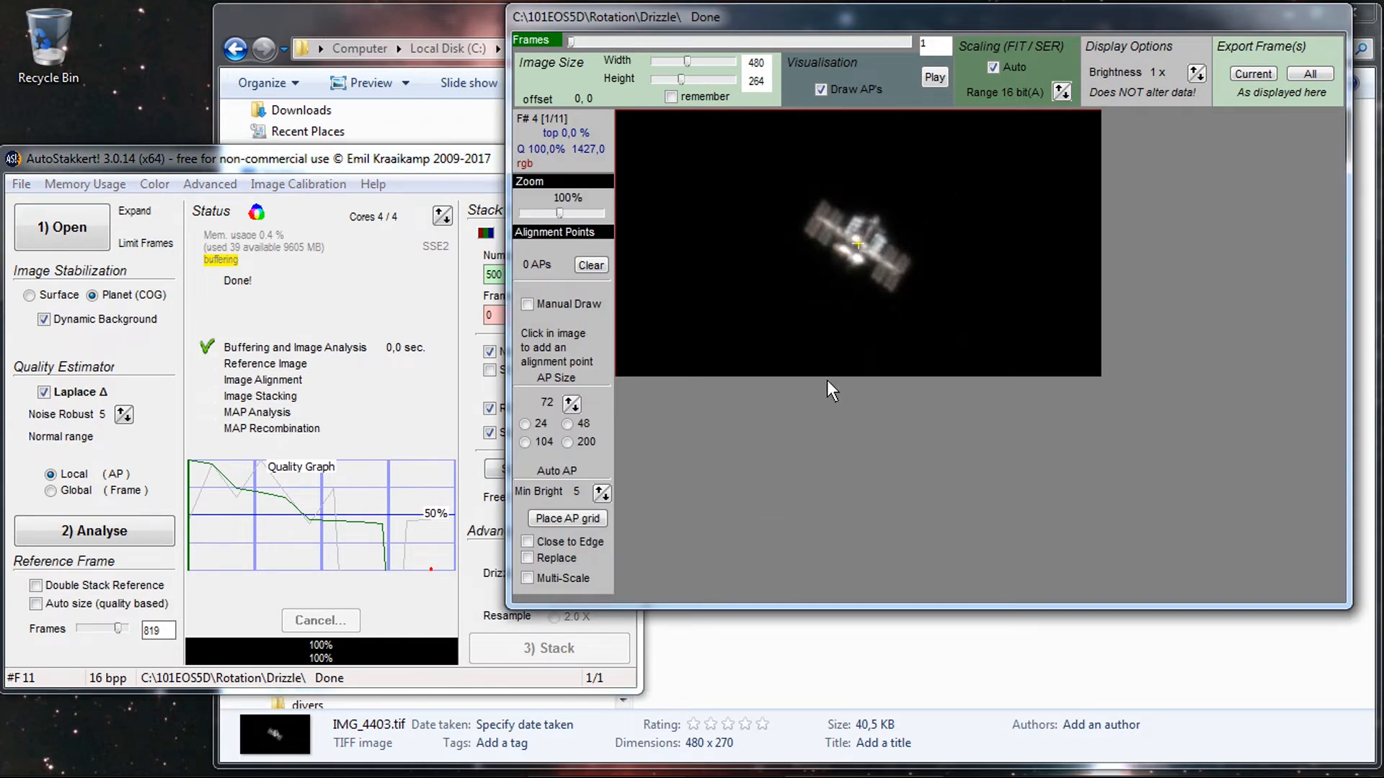
{"action": "left_click", "coordinate": [530, 422]}
{"action": "left_click", "coordinate": [568, 423]}
{"action": "left_click", "coordinate": [573, 410]}
{"action": "left_click", "coordinate": [526, 423]}
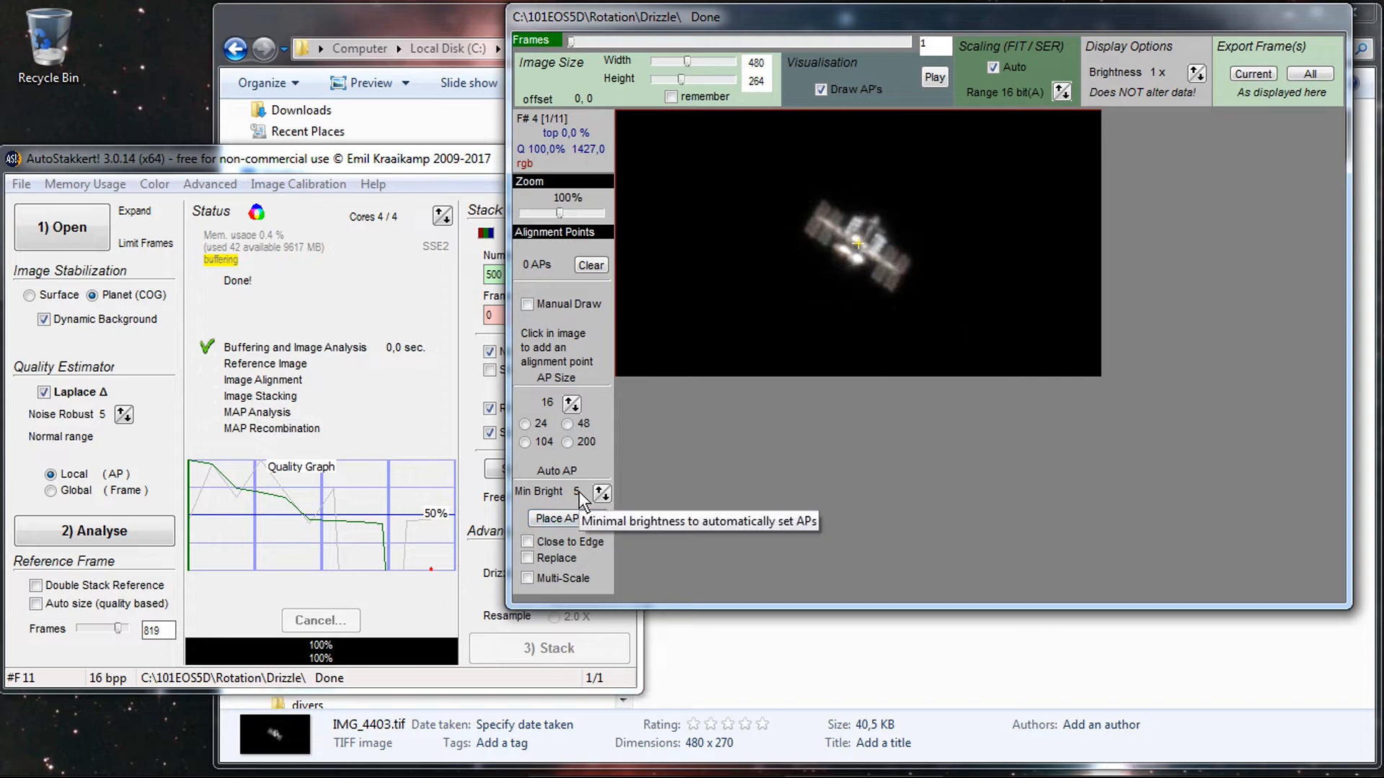
{"action": "left_click", "coordinate": [580, 519]}
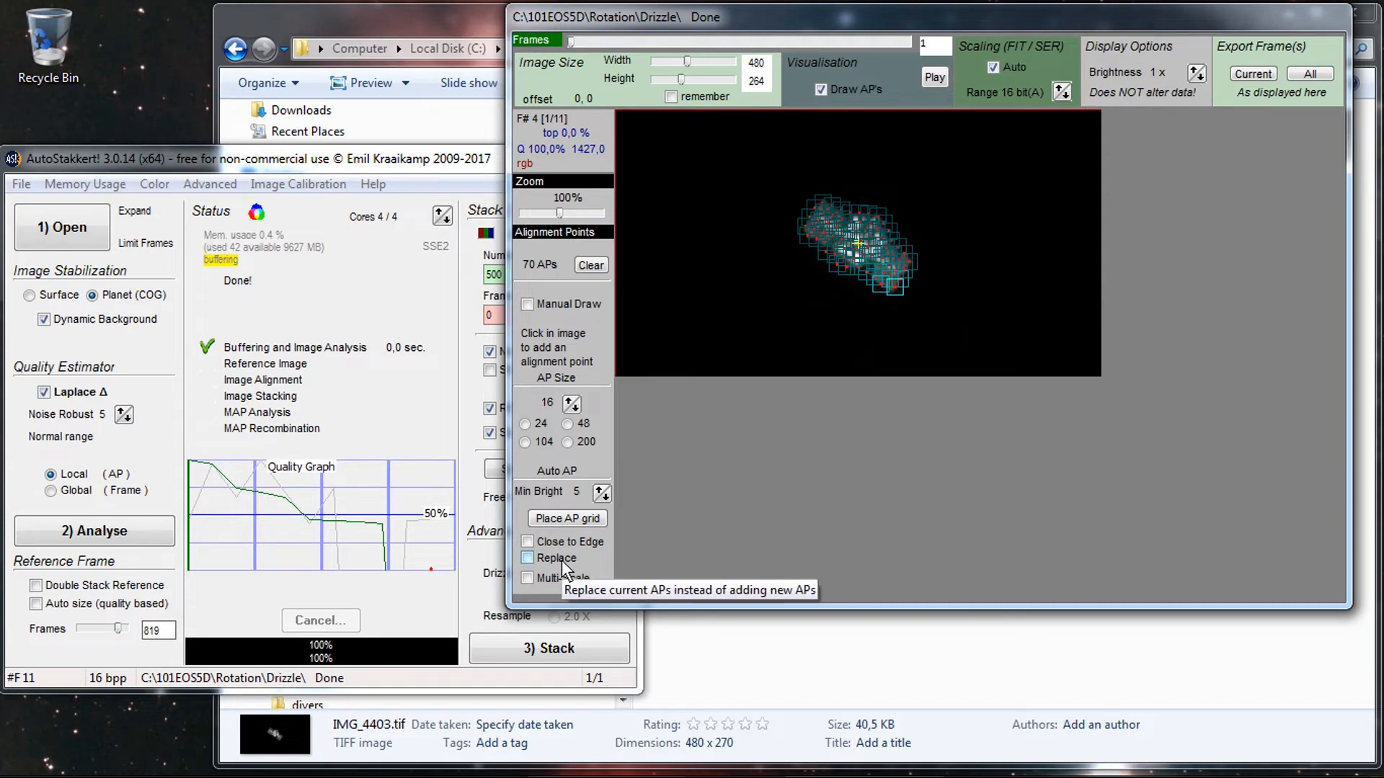
Set the AP size to 72 and add four larger alignment points by hand across the space station.
{"action": "left_click", "coordinate": [570, 404]}
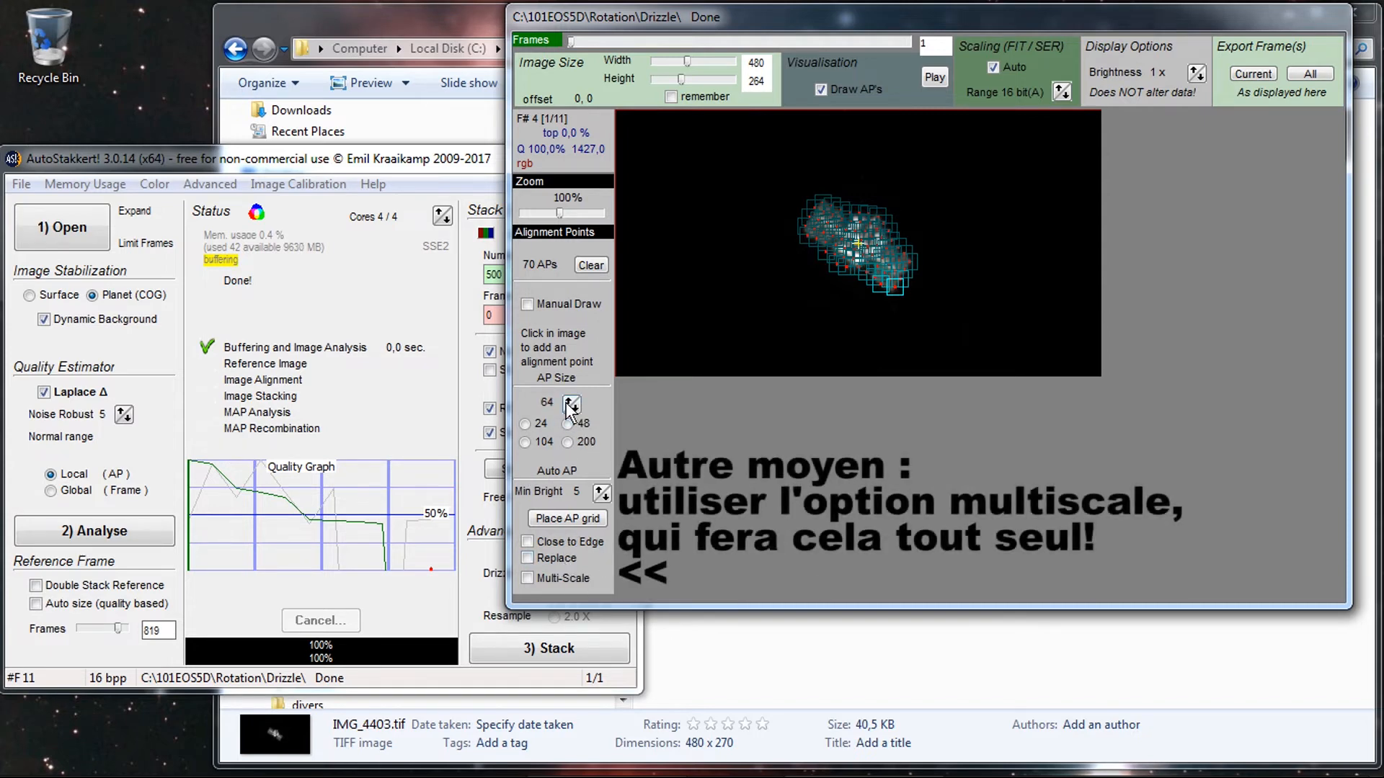
{"action": "left_click", "coordinate": [829, 226]}
{"action": "left_click", "coordinate": [870, 224]}
{"action": "left_click", "coordinate": [858, 263]}
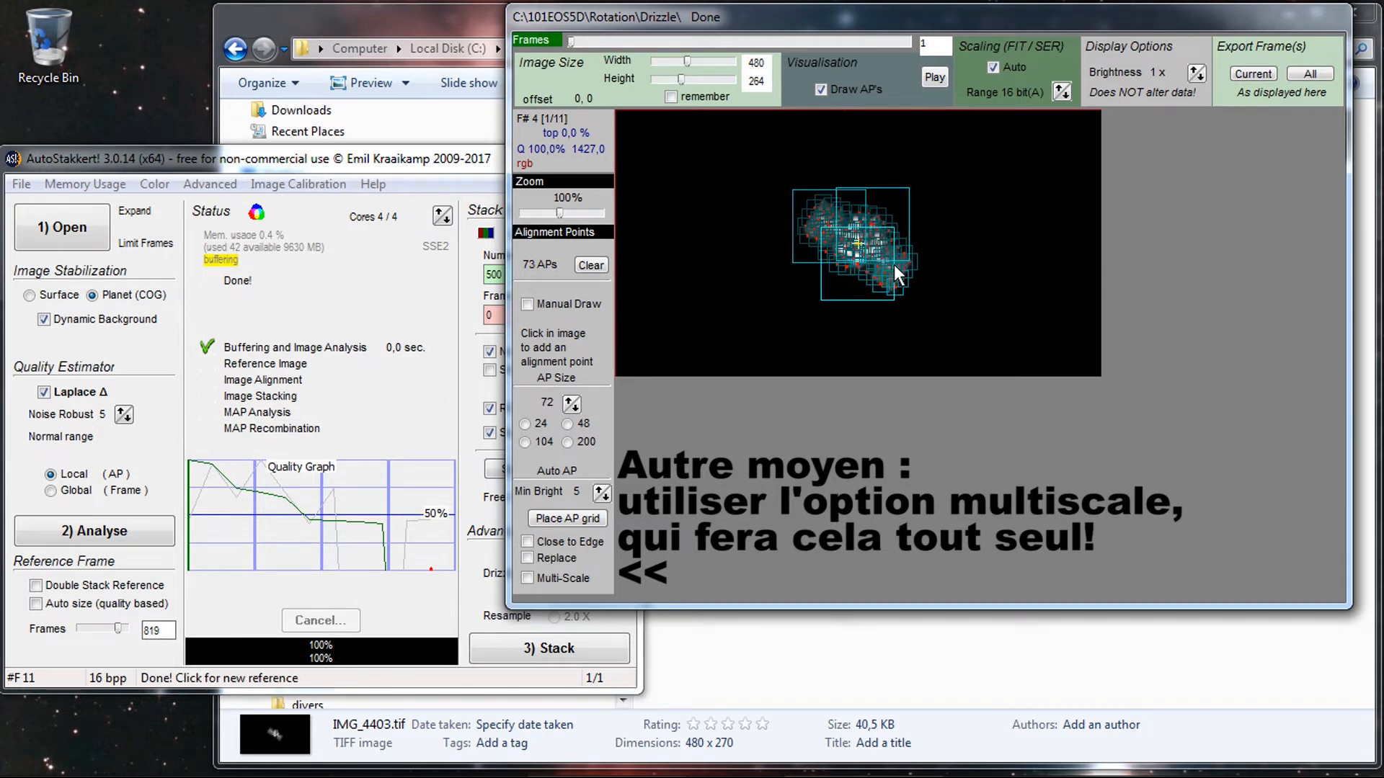
{"action": "left_click", "coordinate": [897, 273]}
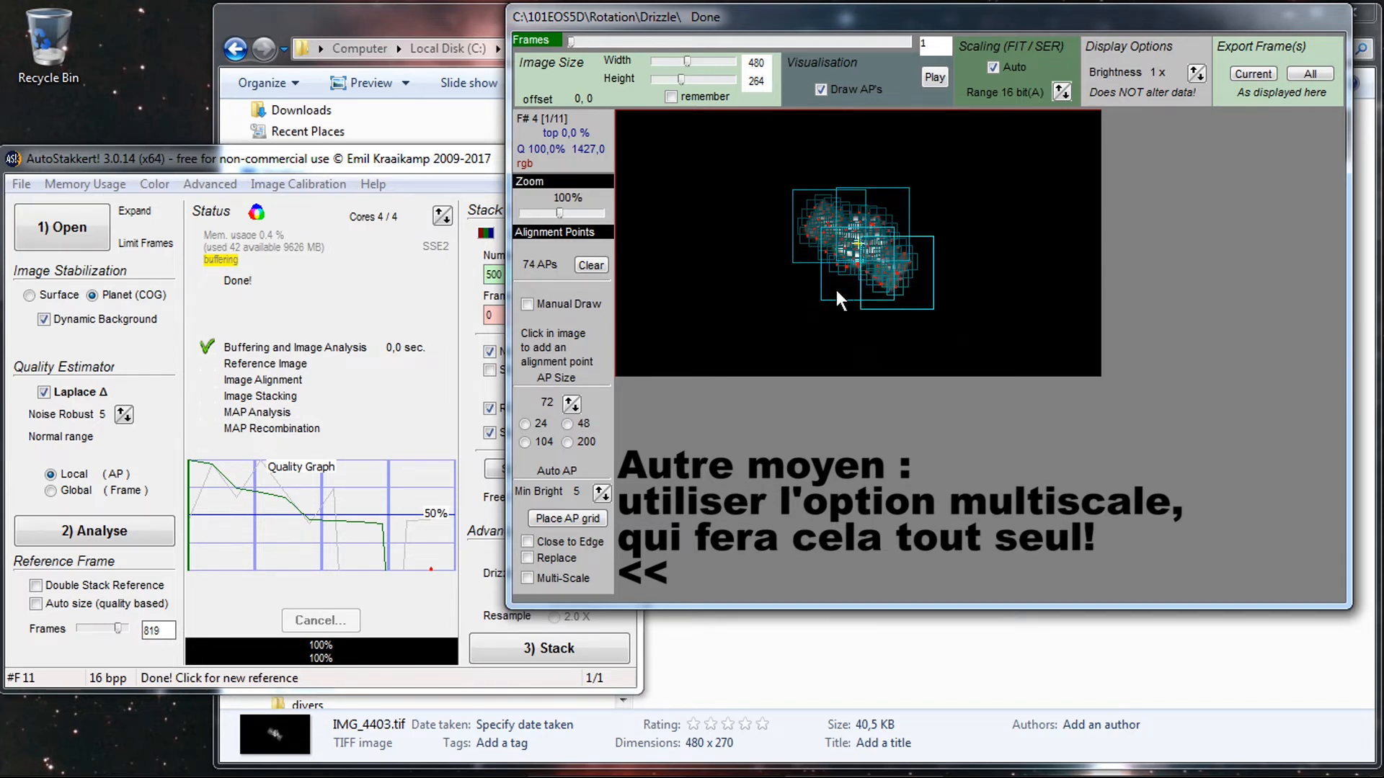
Set the number of frames to stack to 10, choose 3.0 X drizzle and run the stacking.
{"action": "left_click", "coordinate": [484, 195]}
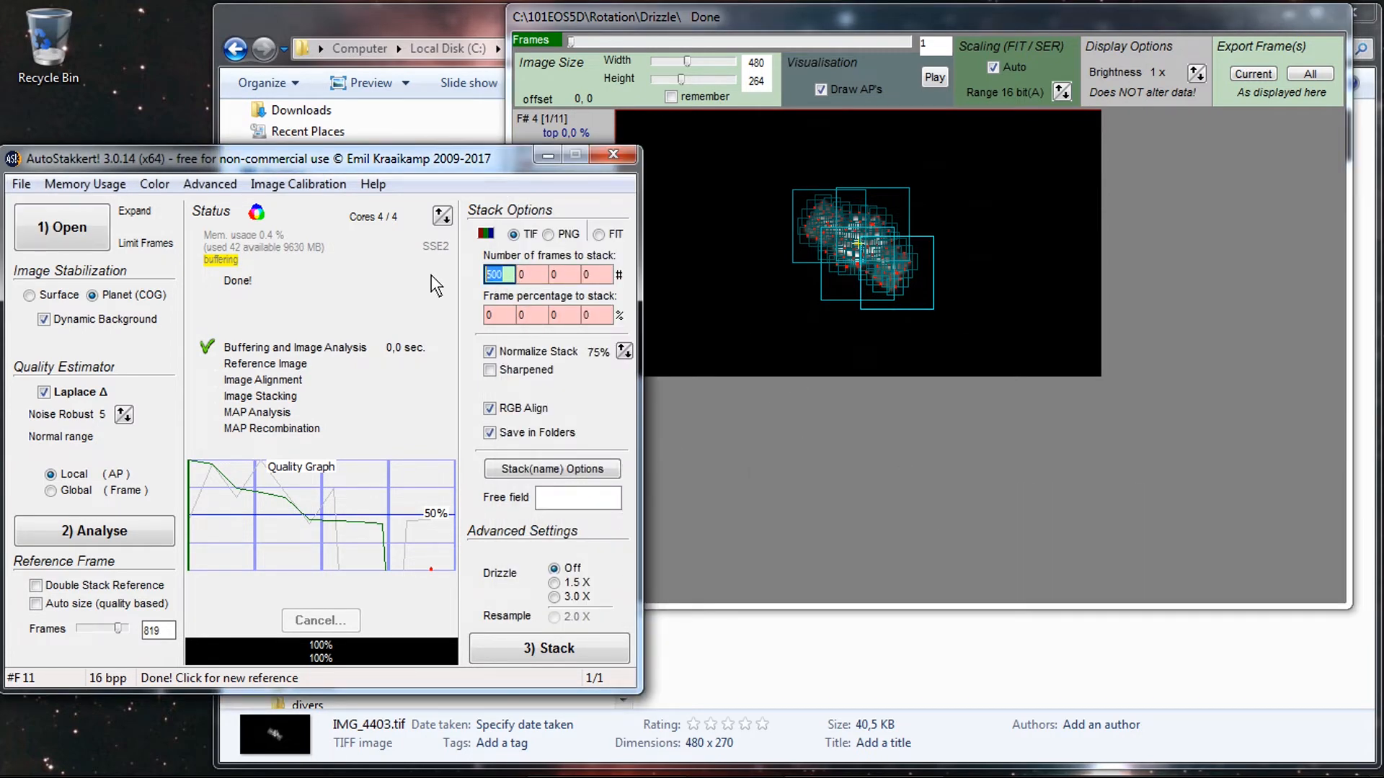
{"action": "type", "text": "10"}
{"action": "left_click", "coordinate": [554, 598]}
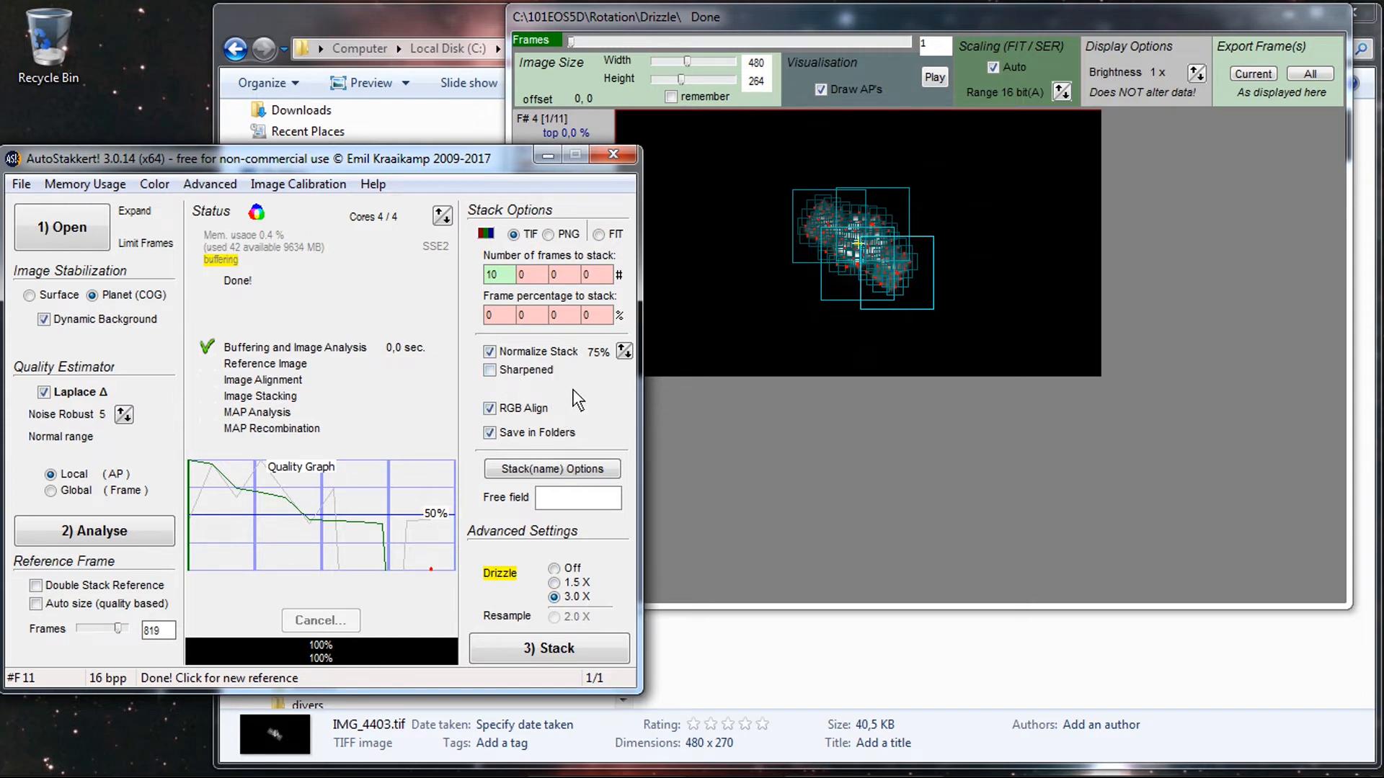
{"action": "left_click", "coordinate": [577, 649]}
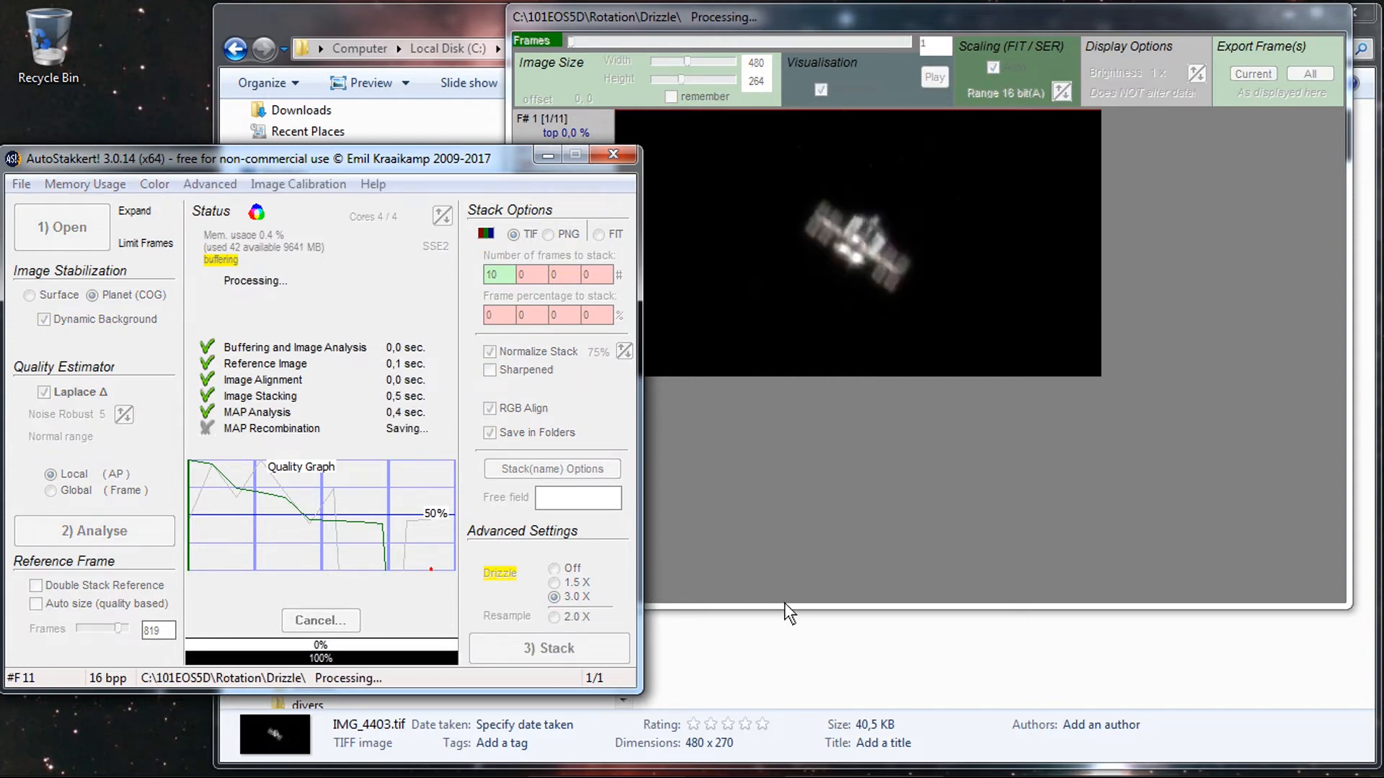
Open the stacked TIF from the AS_F10 folder inside Rotation in the photo viewer.
{"action": "left_click", "coordinate": [856, 605]}
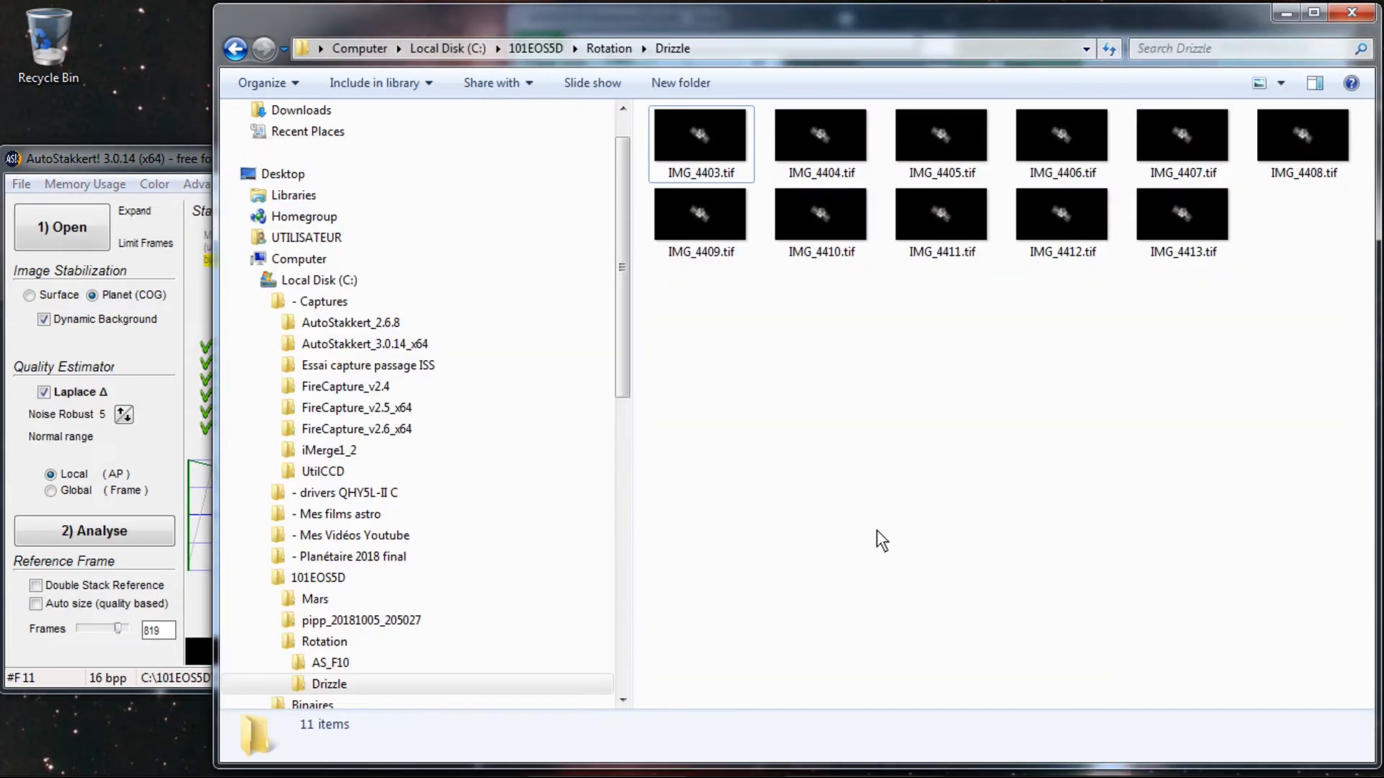
{"action": "left_click", "coordinate": [613, 52]}
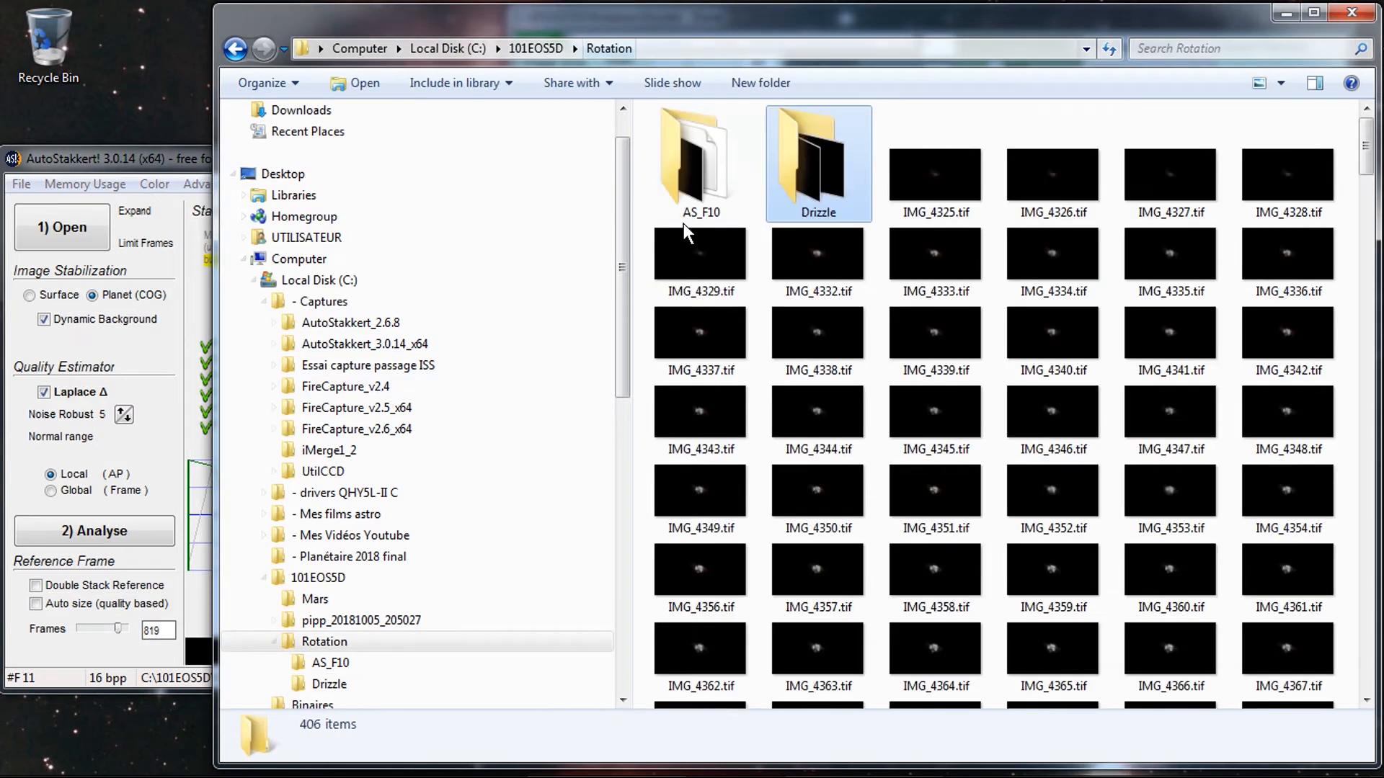
{"action": "double_click", "coordinate": [695, 162]}
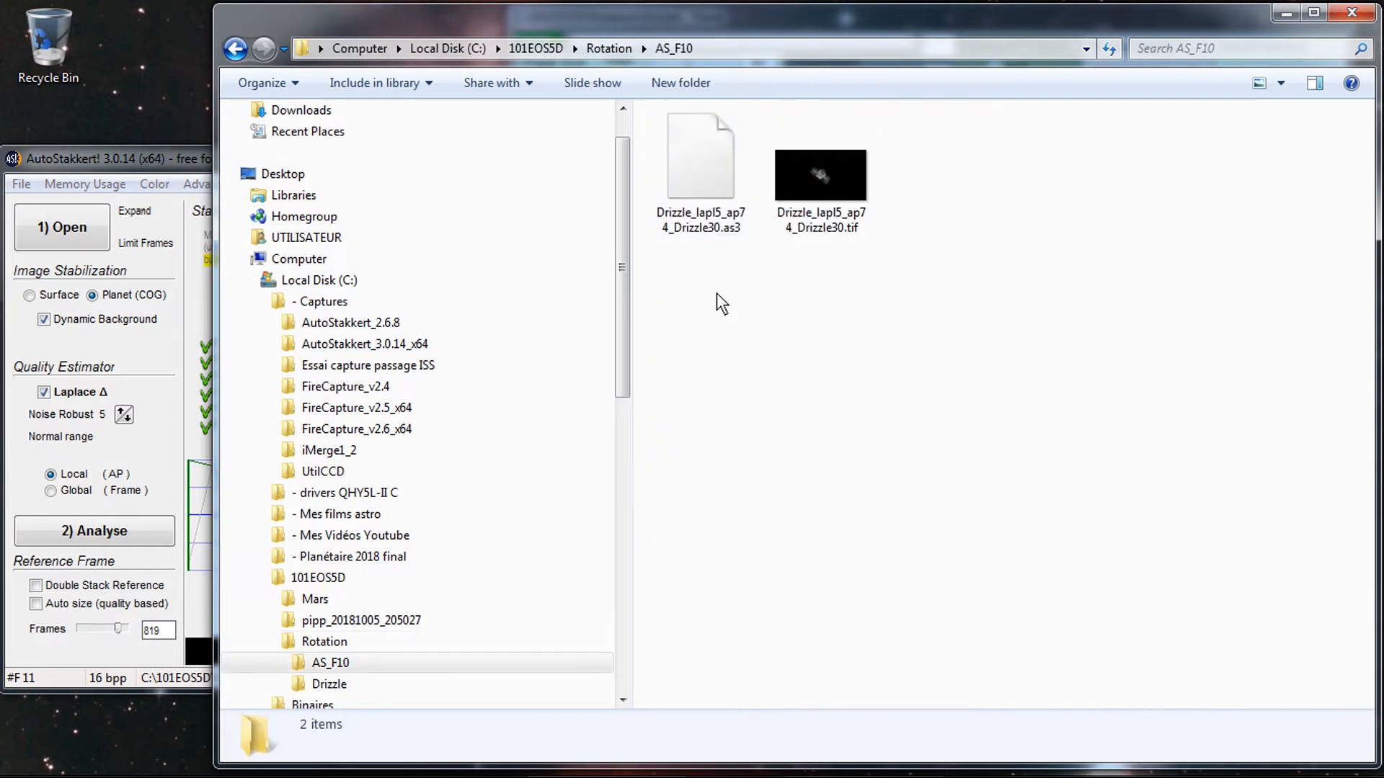
{"action": "double_click", "coordinate": [823, 180]}
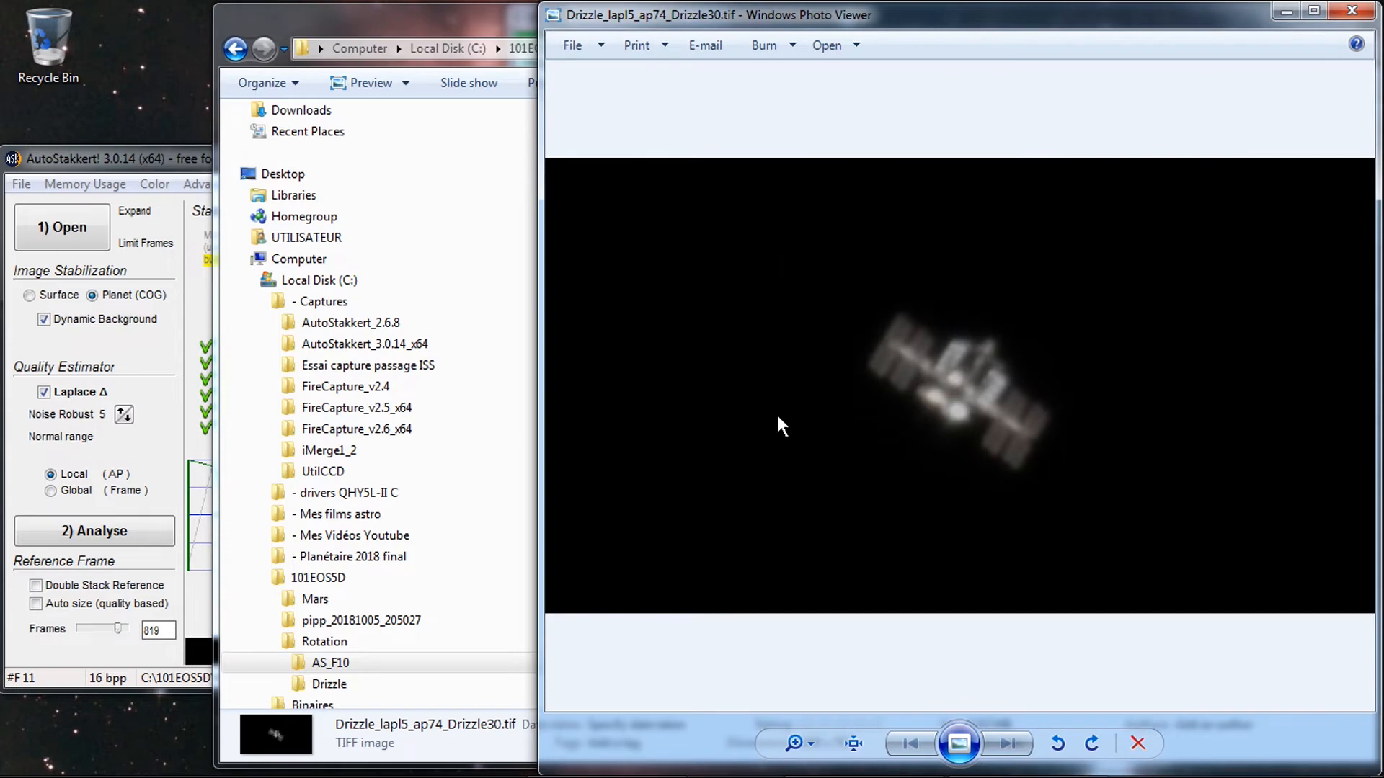
Launch PixInsight and open the stacked Drizzle30 TIF from the AS_F10 folder in it.
{"action": "mouse_move", "coordinate": [683, 748]}
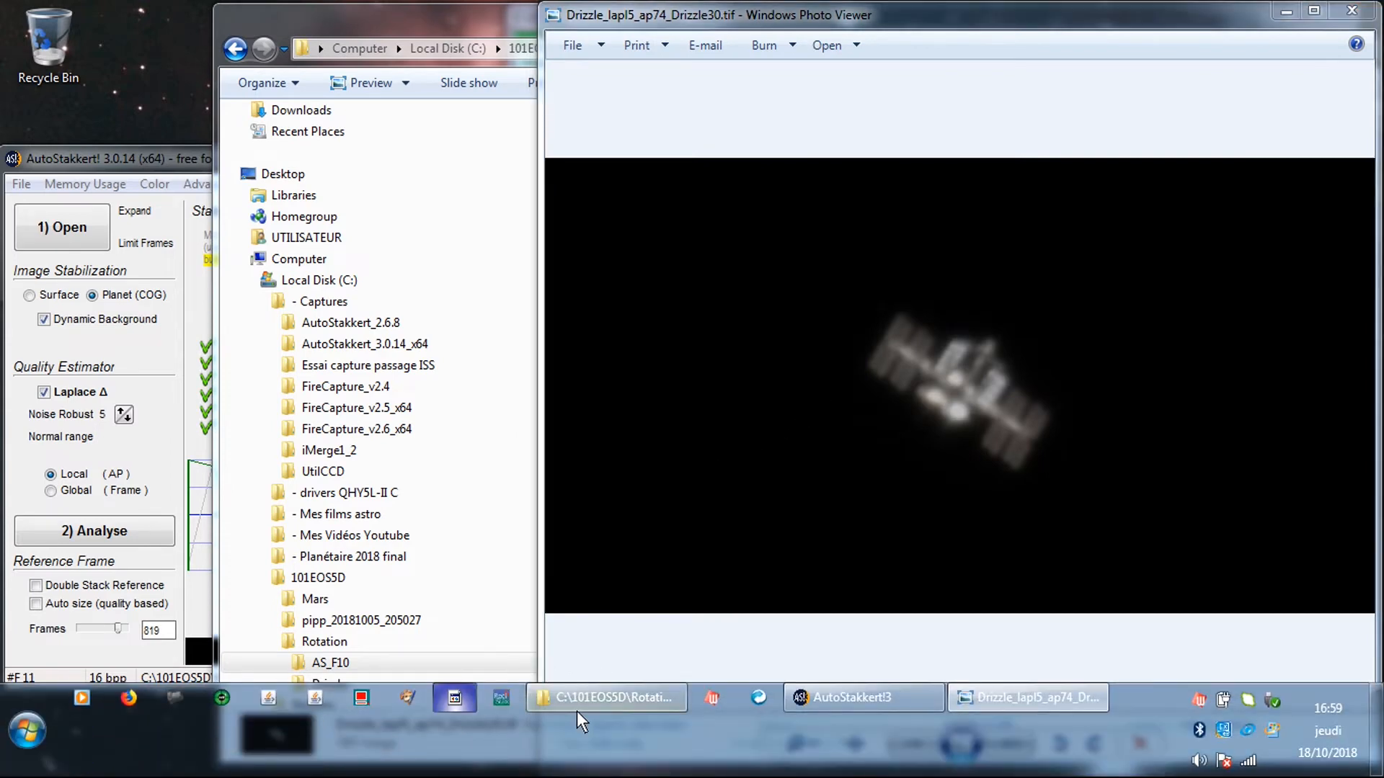
{"action": "mouse_move", "coordinate": [576, 710]}
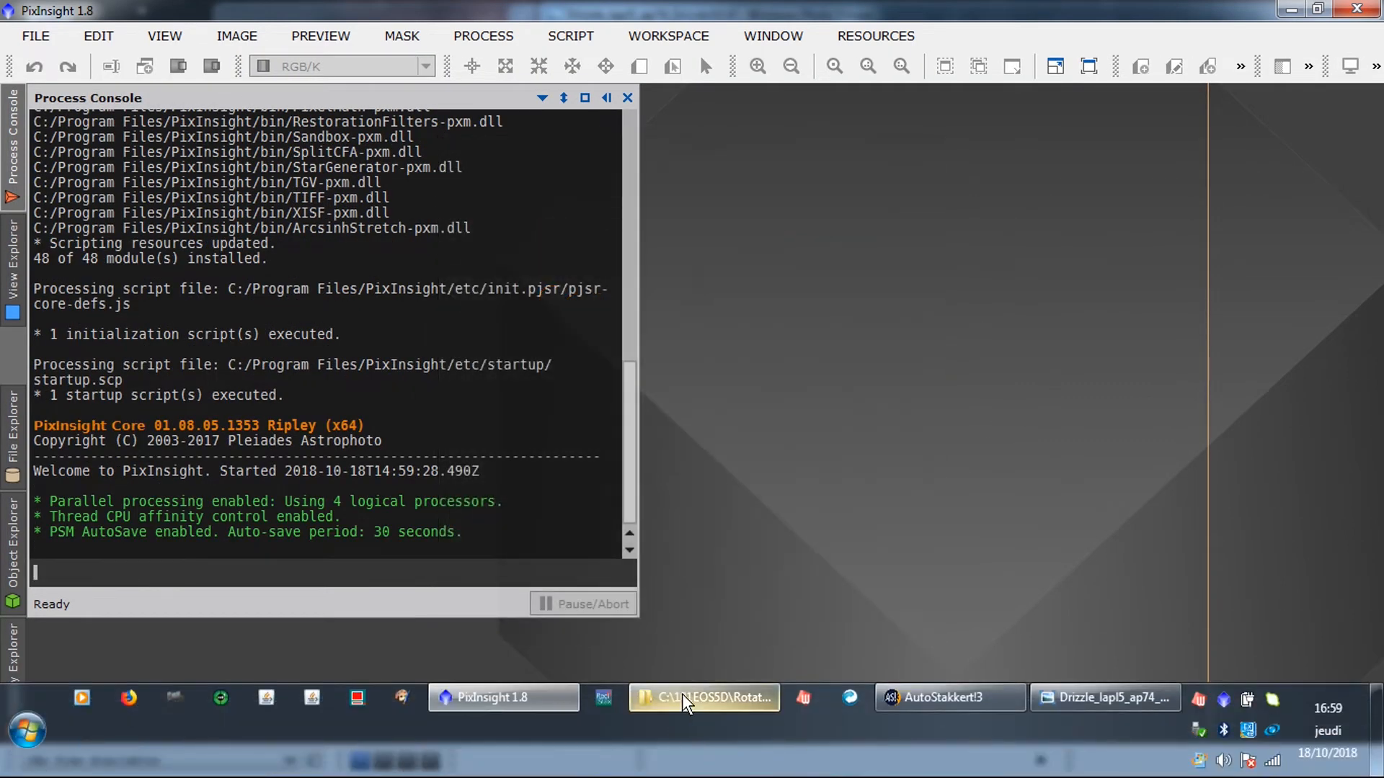
{"action": "left_click", "coordinate": [685, 702]}
{"action": "left_click_drag", "start_coordinate": [825, 167], "coordinate": [126, 669]}
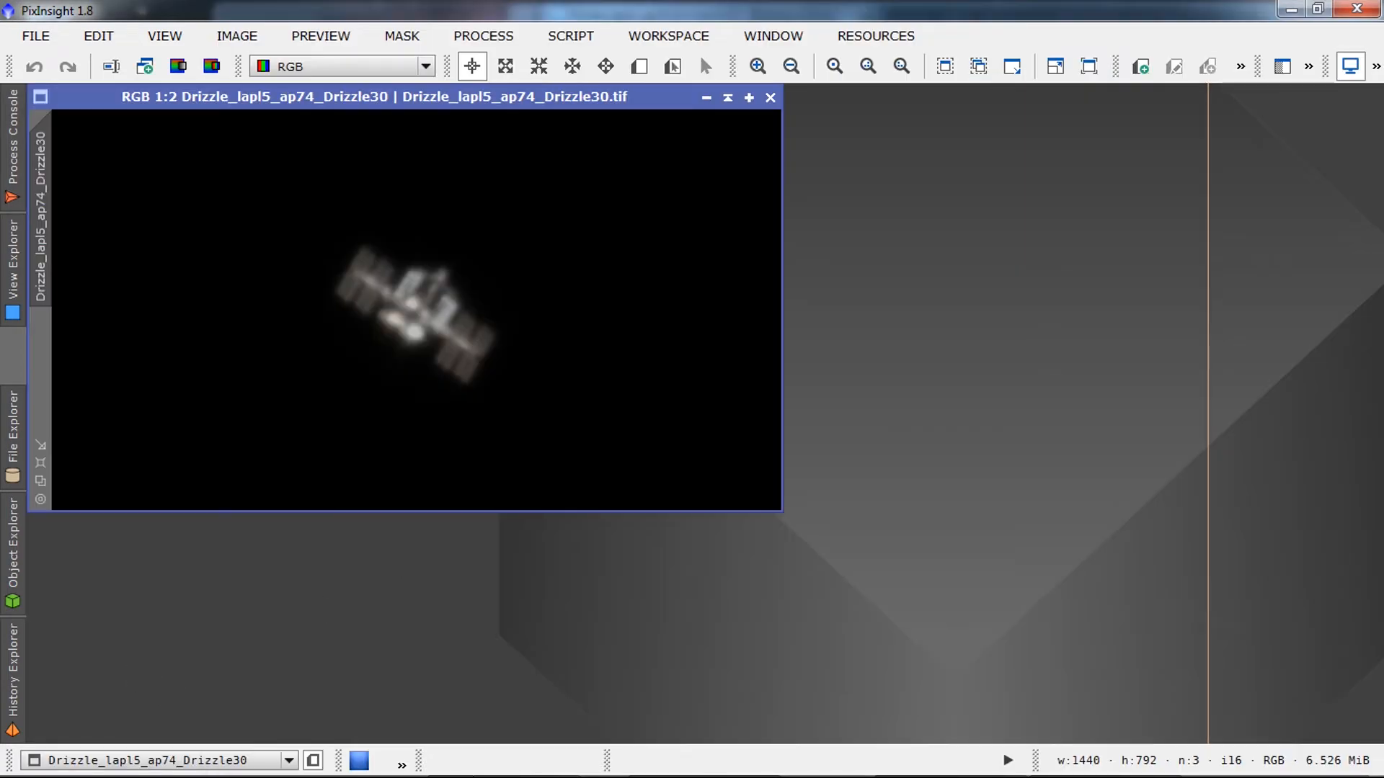
Open the original IMG_4403.tif from the Drizzle folder in PixInsight and place its window beside the stacked image.
{"action": "left_click", "coordinate": [677, 702]}
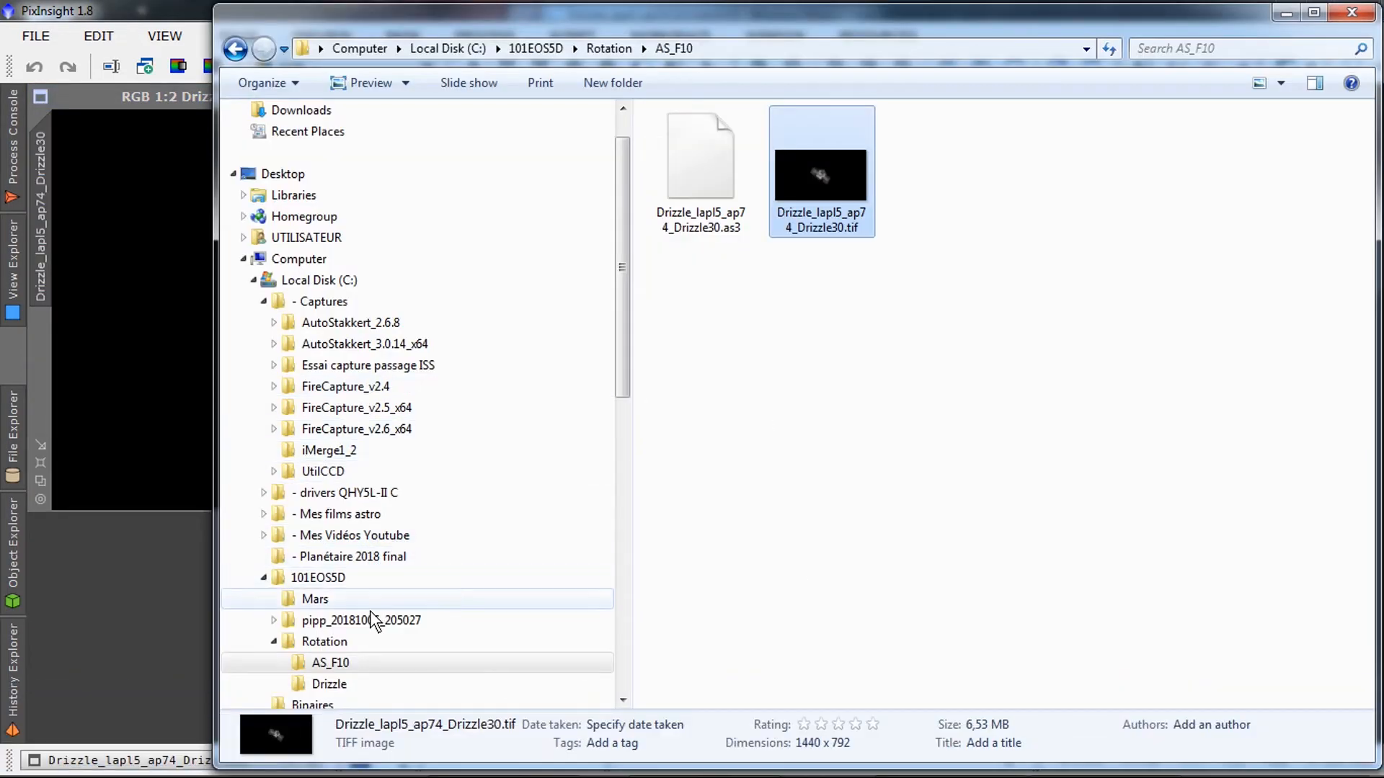
{"action": "left_click", "coordinate": [344, 681]}
{"action": "left_click_drag", "start_coordinate": [698, 168], "coordinate": [125, 560]}
{"action": "left_click_drag", "start_coordinate": [363, 96], "coordinate": [1037, 154]}
{"action": "left_click", "coordinate": [540, 96]}
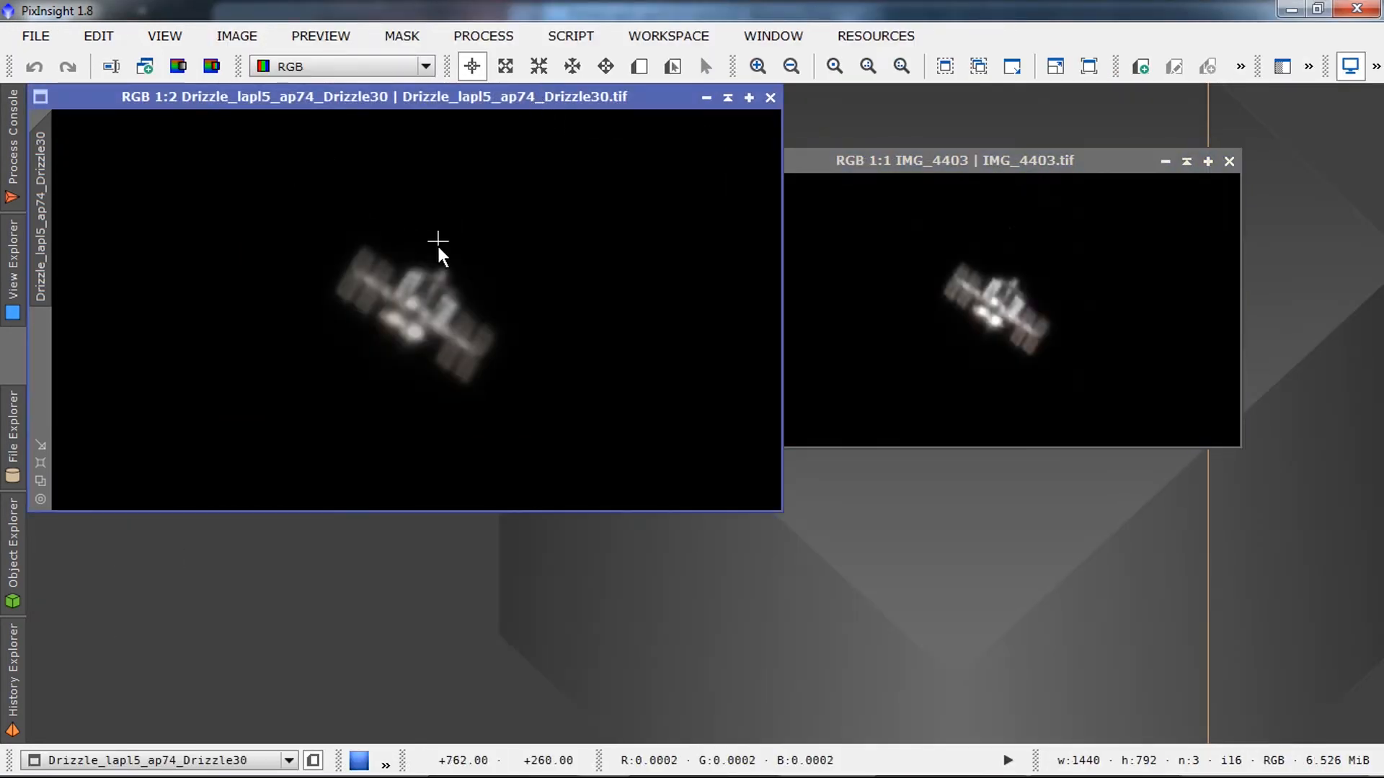
{"action": "left_click_drag", "start_coordinate": [834, 157], "coordinate": [1014, 203]}
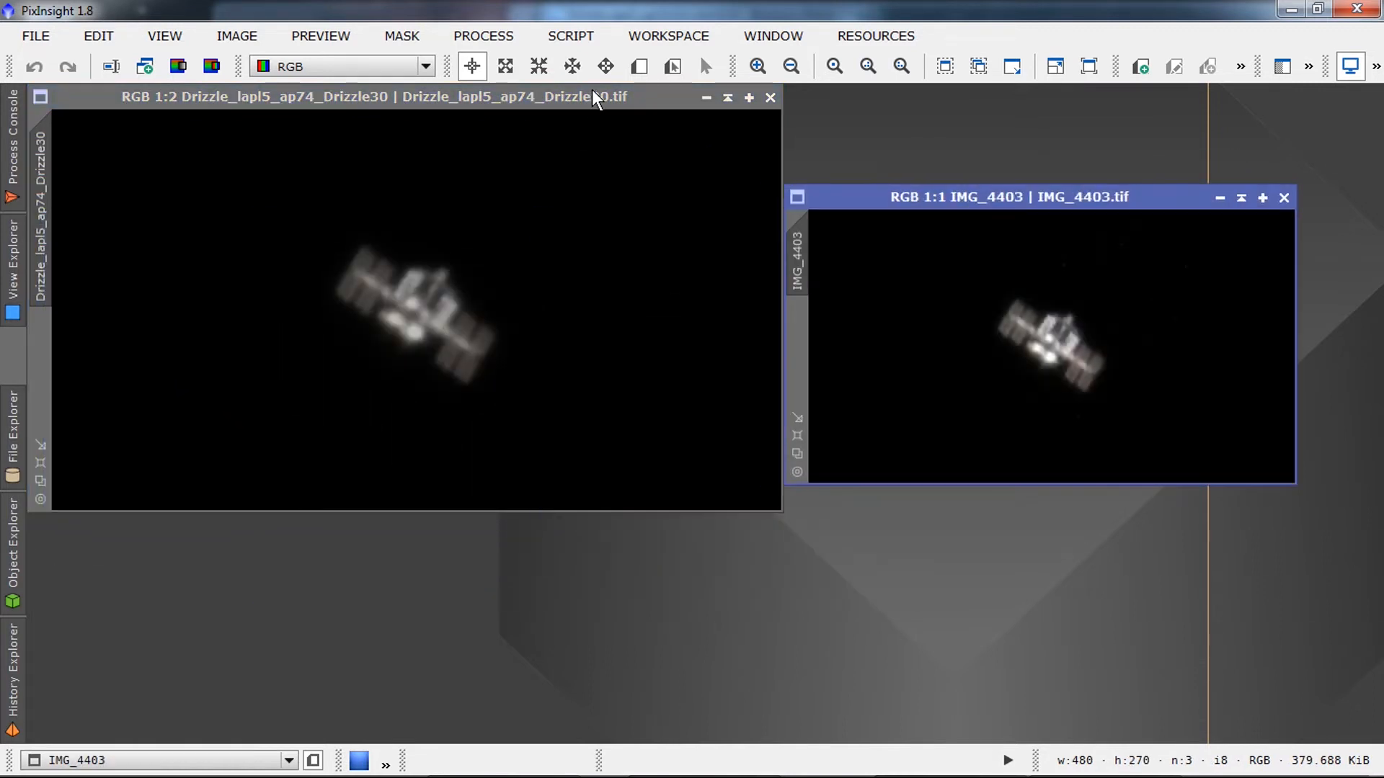
Compare the drizzled stack with IMG_4403 at 1:1 zoom, enlarging the stack's window and viewing the original maximized.
{"action": "left_click", "coordinate": [577, 185]}
{"action": "scroll", "coordinate": [577, 185], "scroll_direction": "up", "scroll_amount": 2}
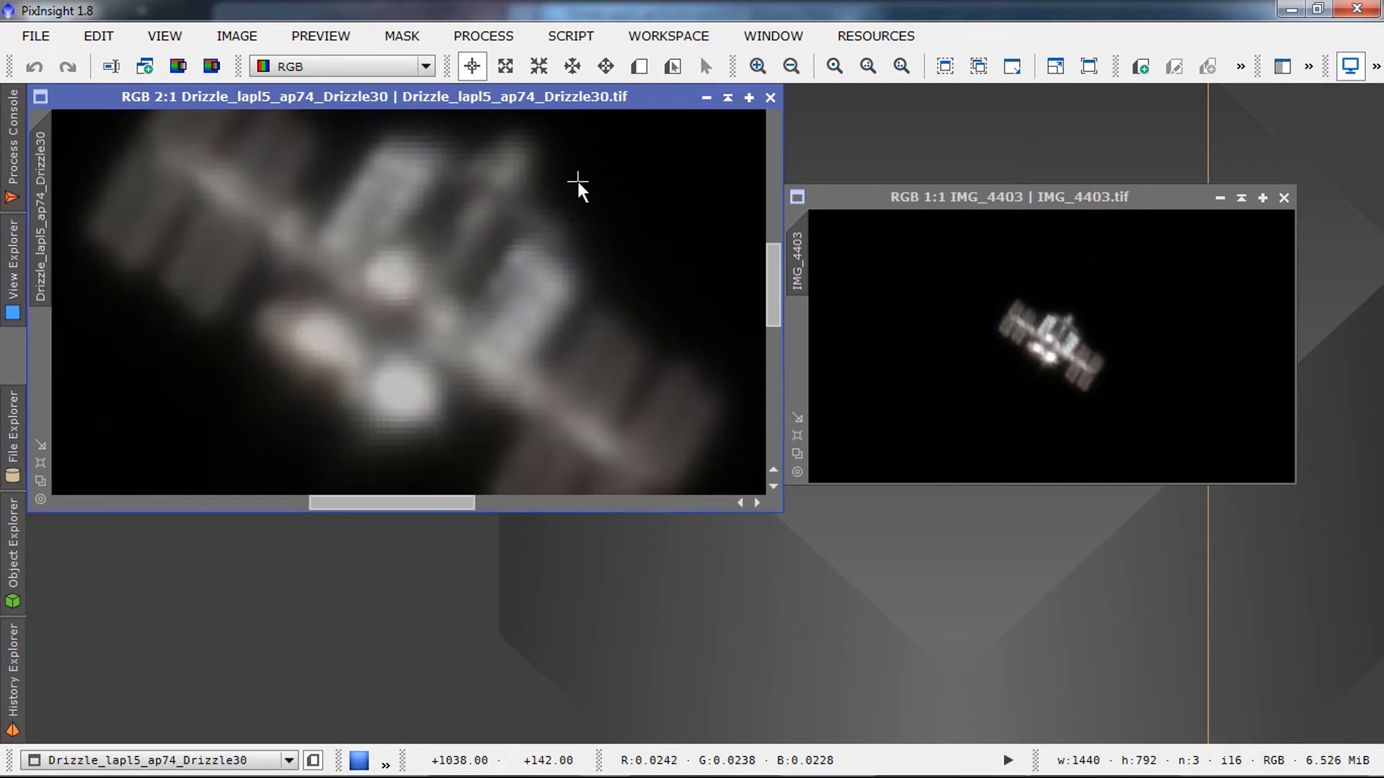
{"action": "scroll", "coordinate": [577, 185], "scroll_direction": "down", "scroll_amount": 1}
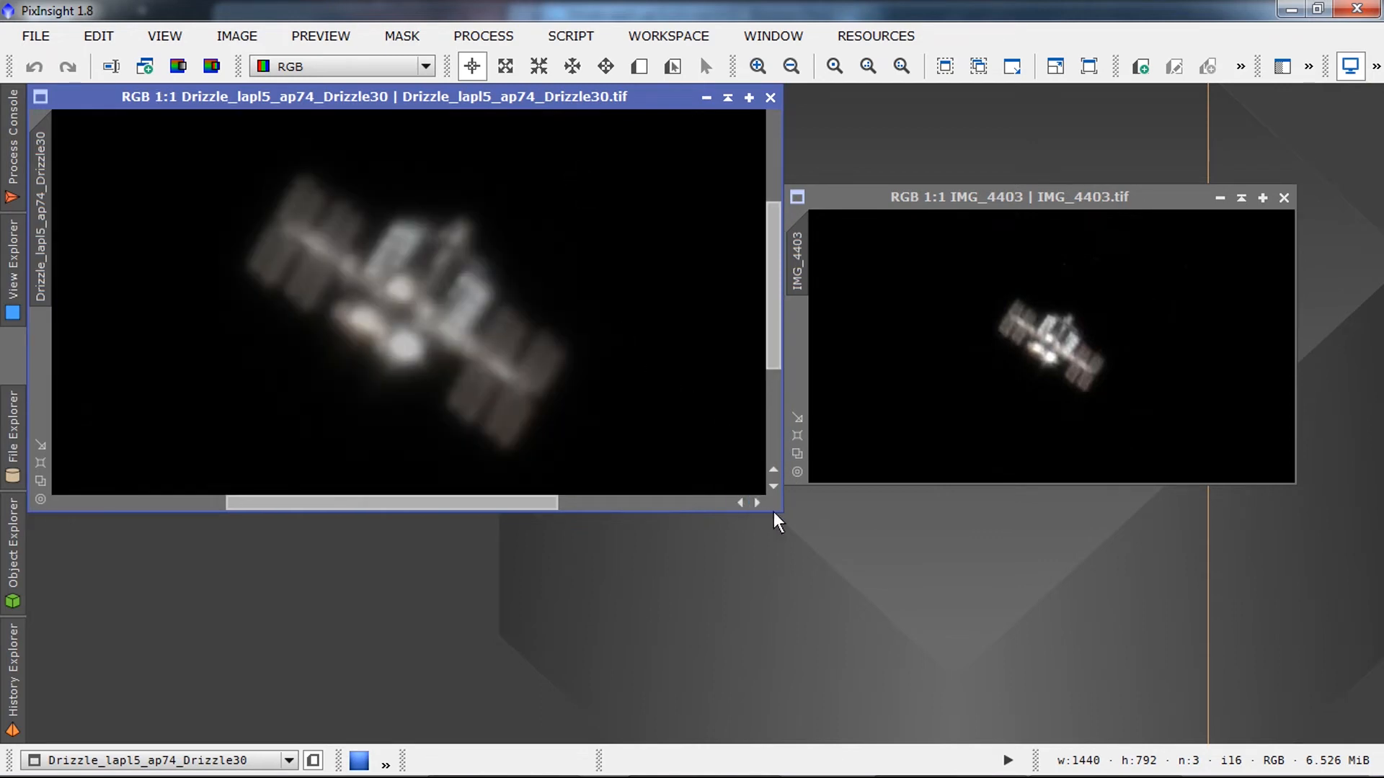
{"action": "left_click_drag", "start_coordinate": [776, 521], "coordinate": [931, 717]}
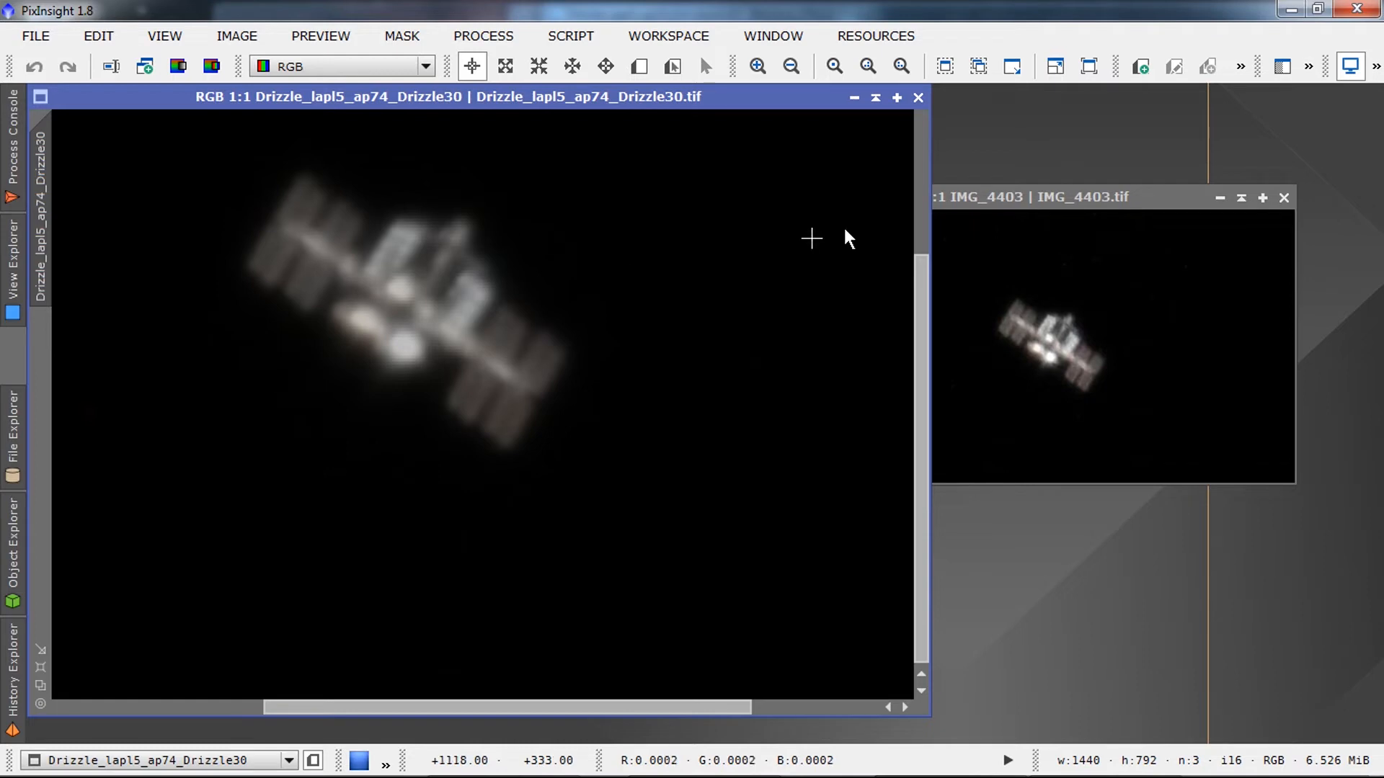
{"action": "double_click", "coordinate": [989, 197]}
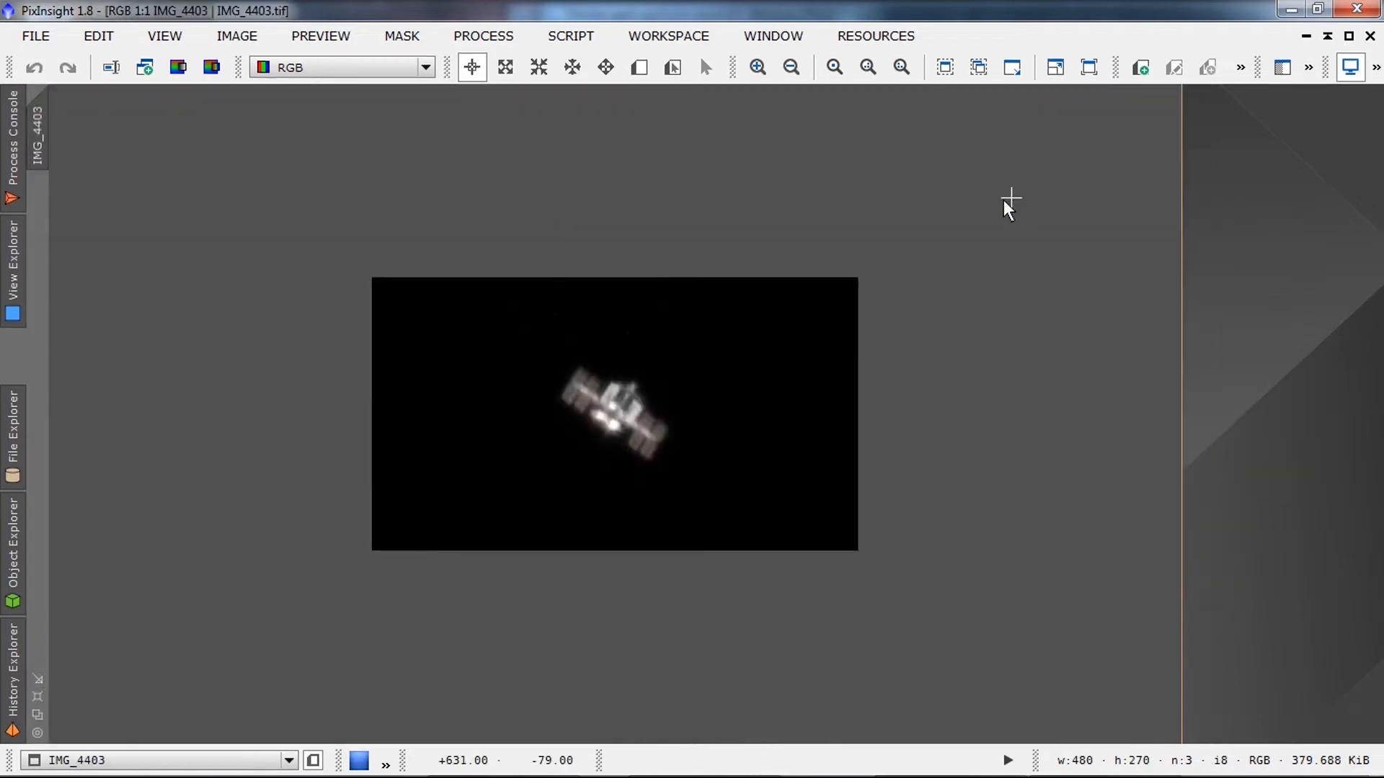
{"action": "left_click", "coordinate": [1326, 36]}
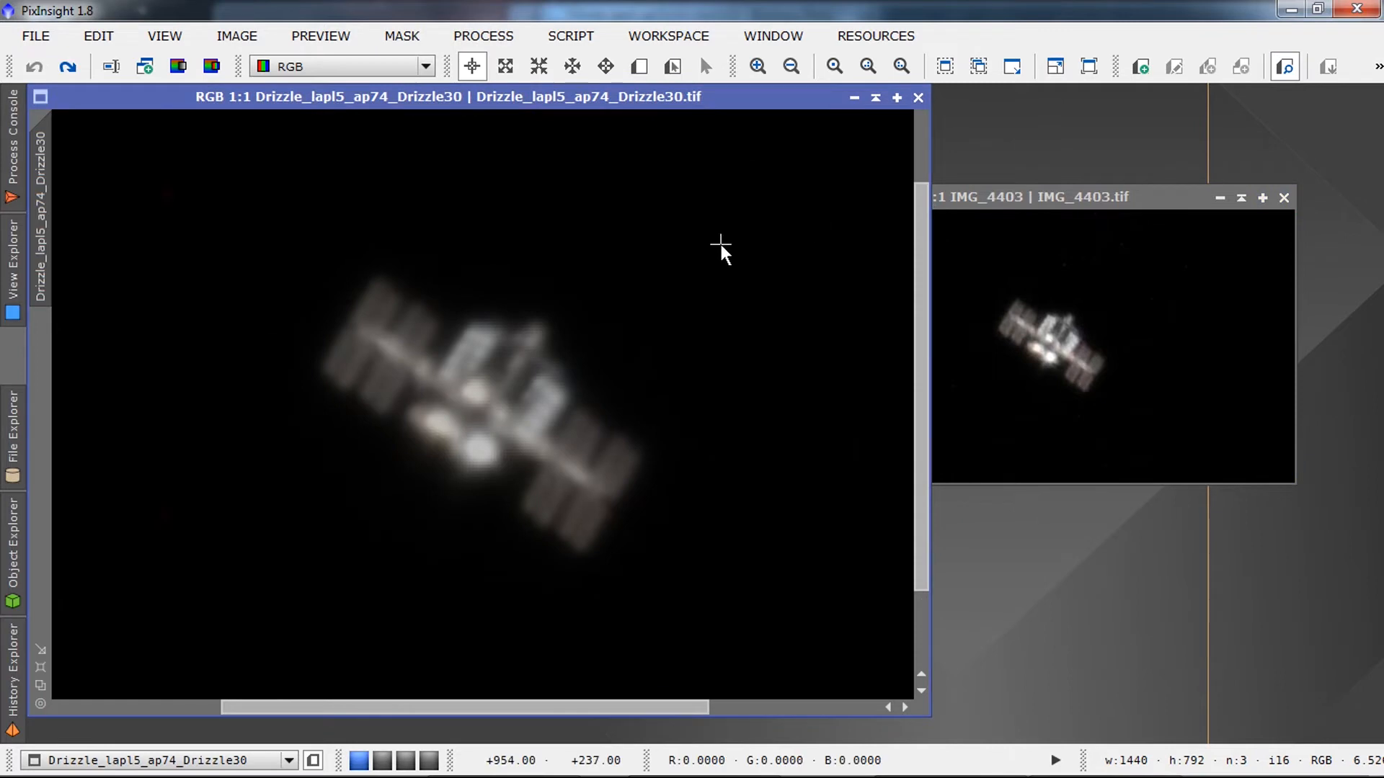
Open the ATrousWaveletTransform process and start its real-time preview on the drizzled stack.
{"action": "left_click", "coordinate": [501, 40]}
{"action": "mouse_move", "coordinate": [614, 22]}
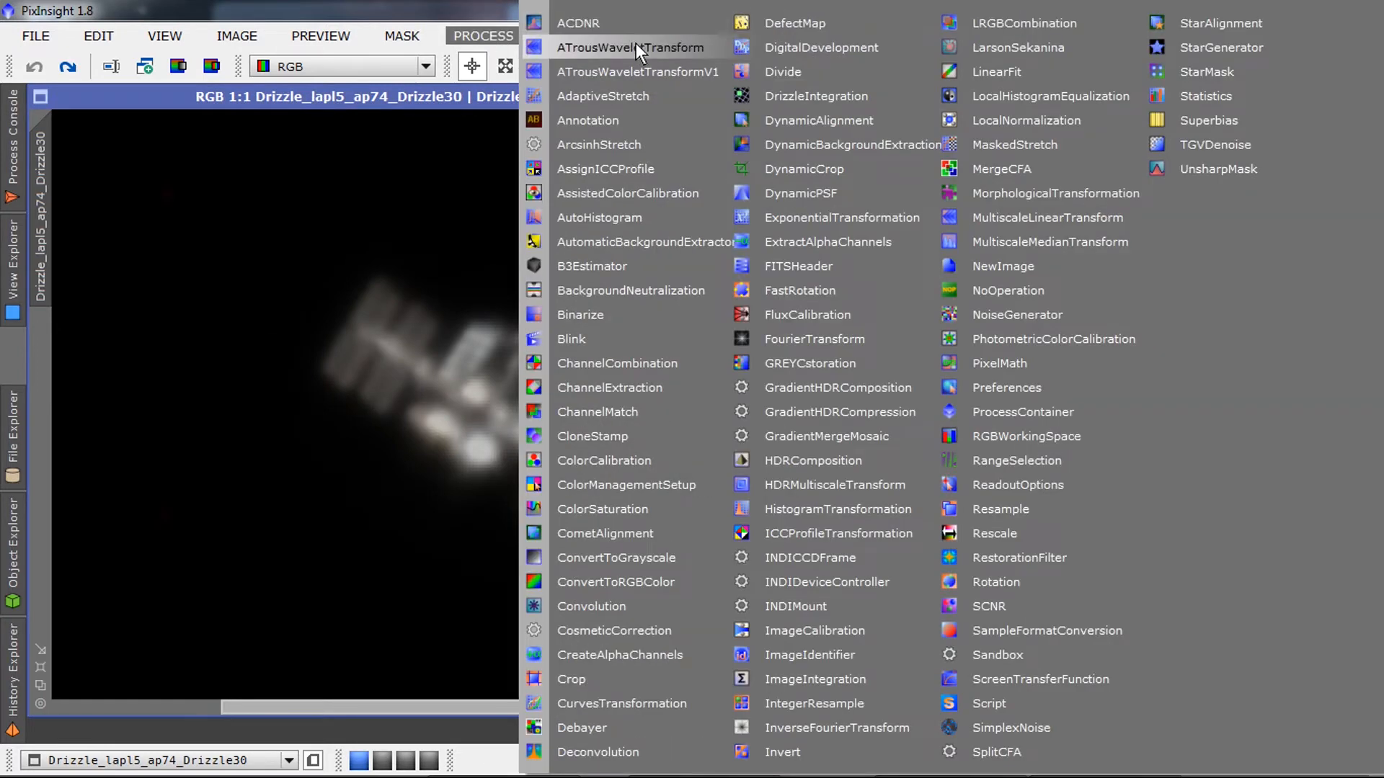
{"action": "left_click", "coordinate": [635, 47]}
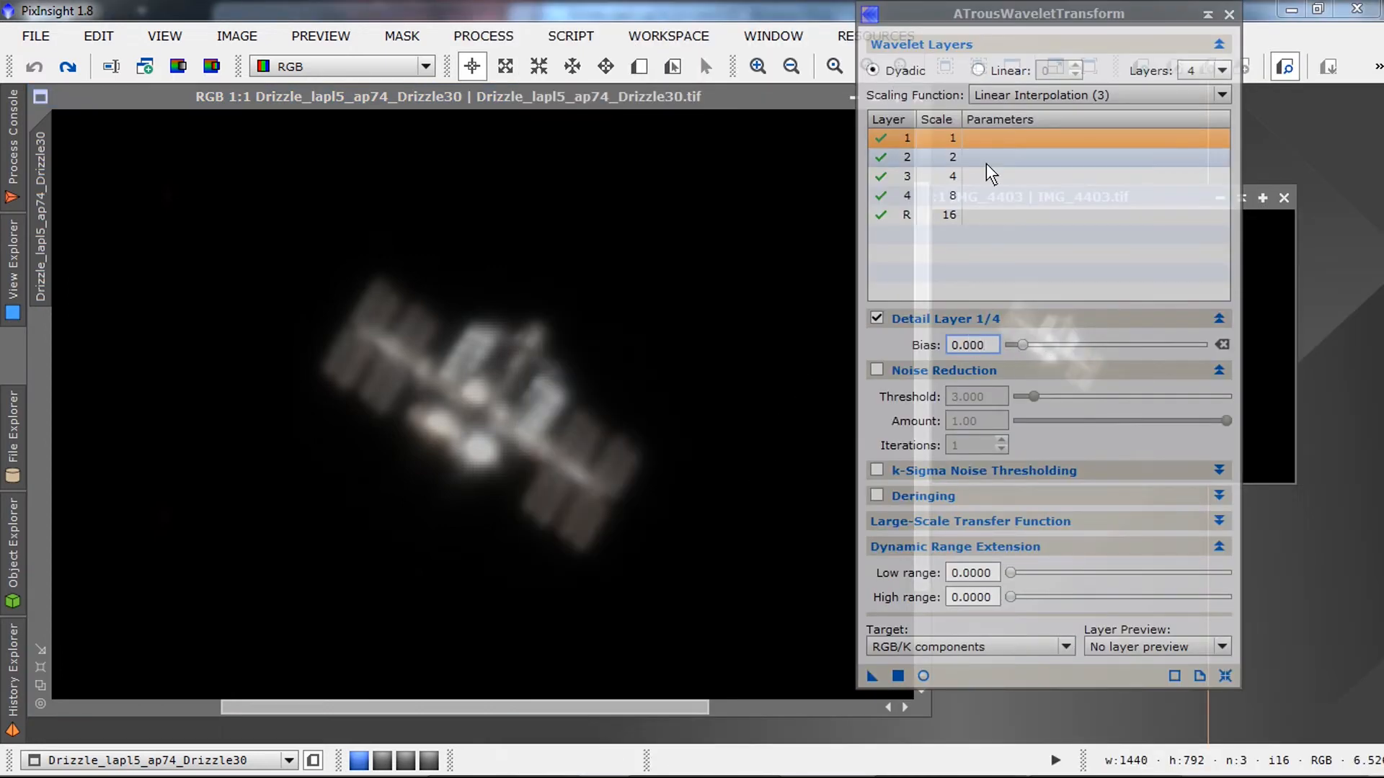
{"action": "left_click", "coordinate": [923, 676]}
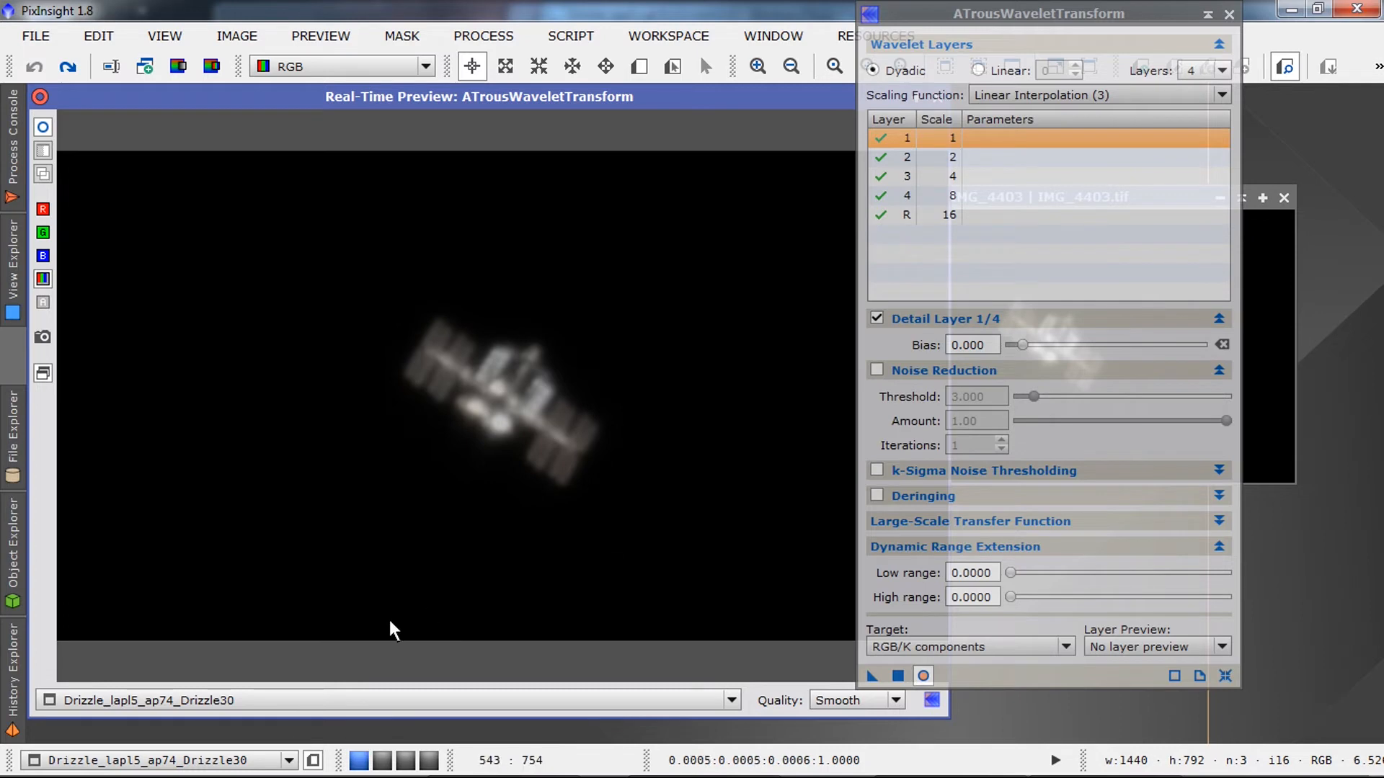
Set the bias of wavelet detail layers 2 and 3 to 0.500 each.
{"action": "left_click", "coordinate": [973, 157]}
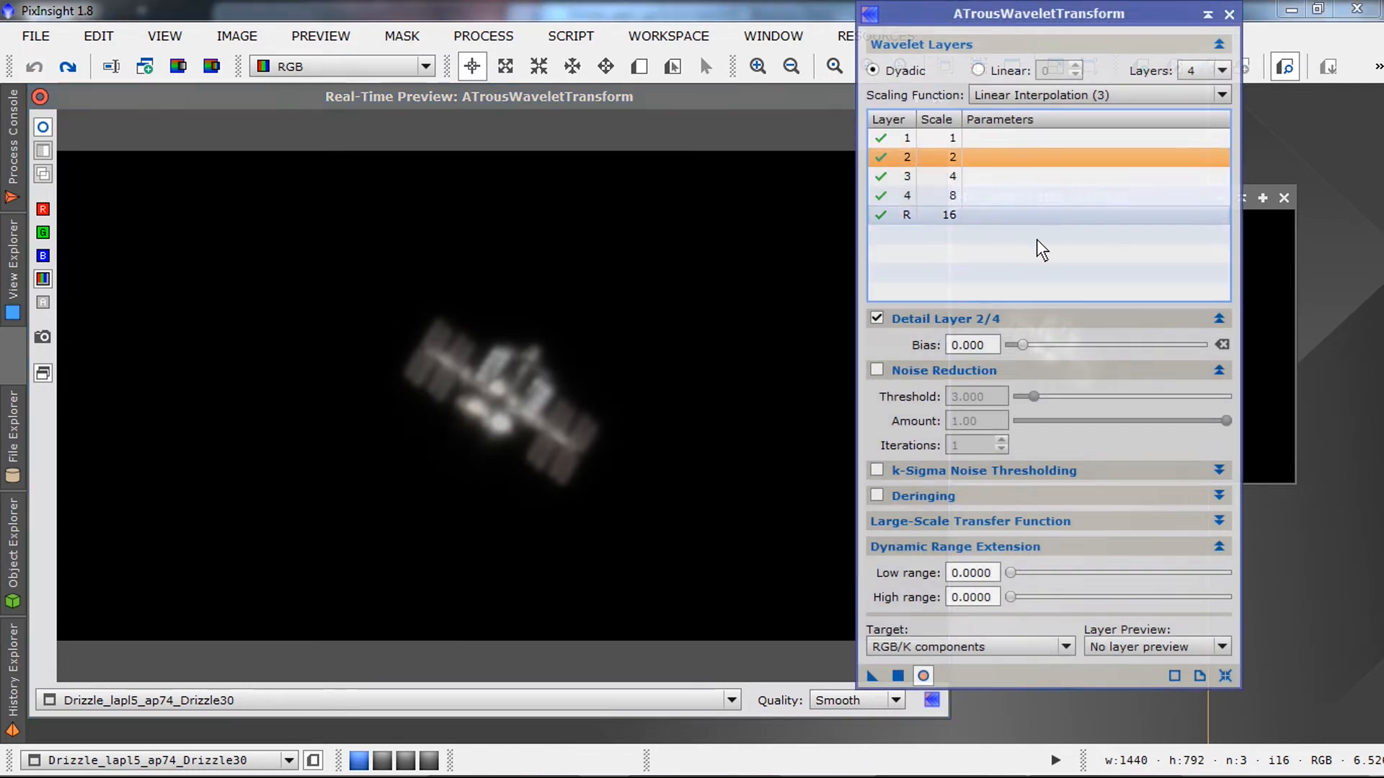
{"action": "left_click", "coordinate": [1050, 345]}
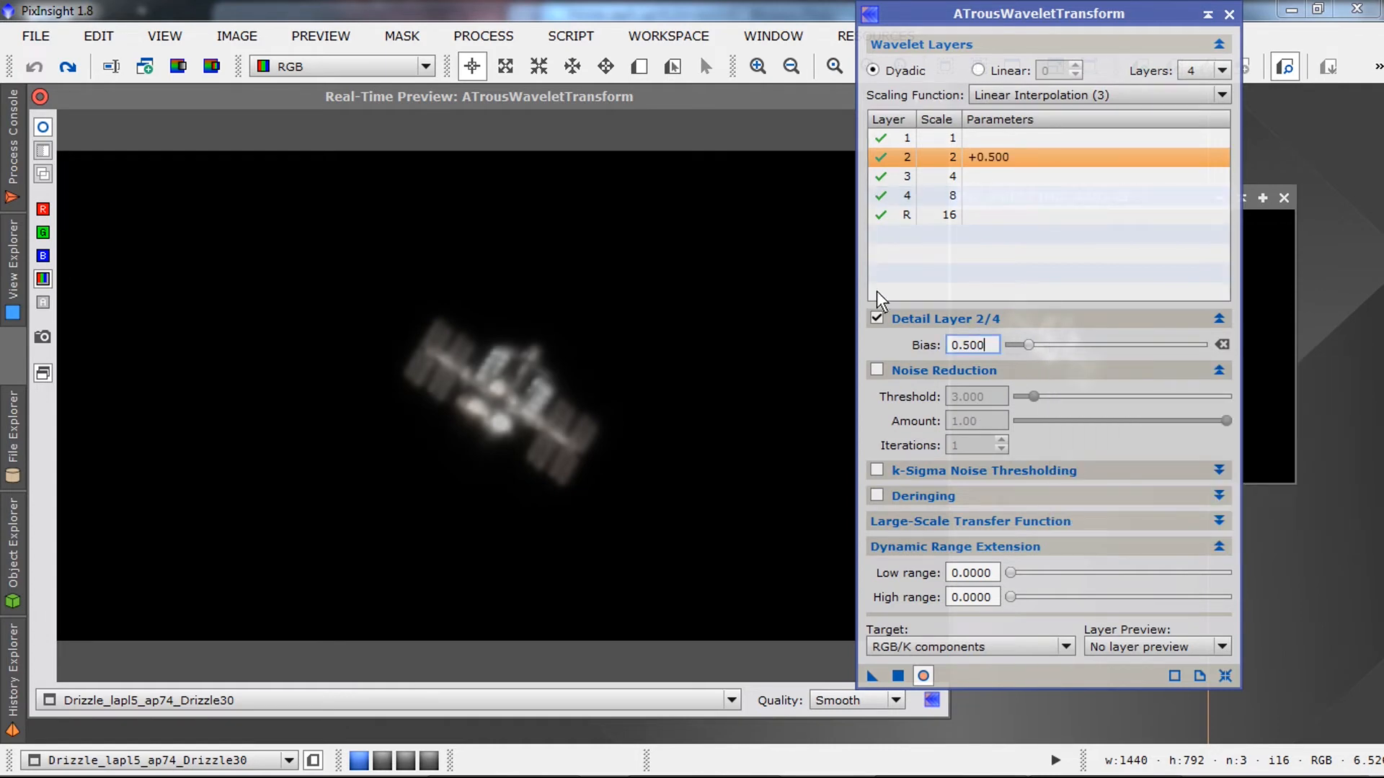
{"action": "left_click", "coordinate": [976, 176]}
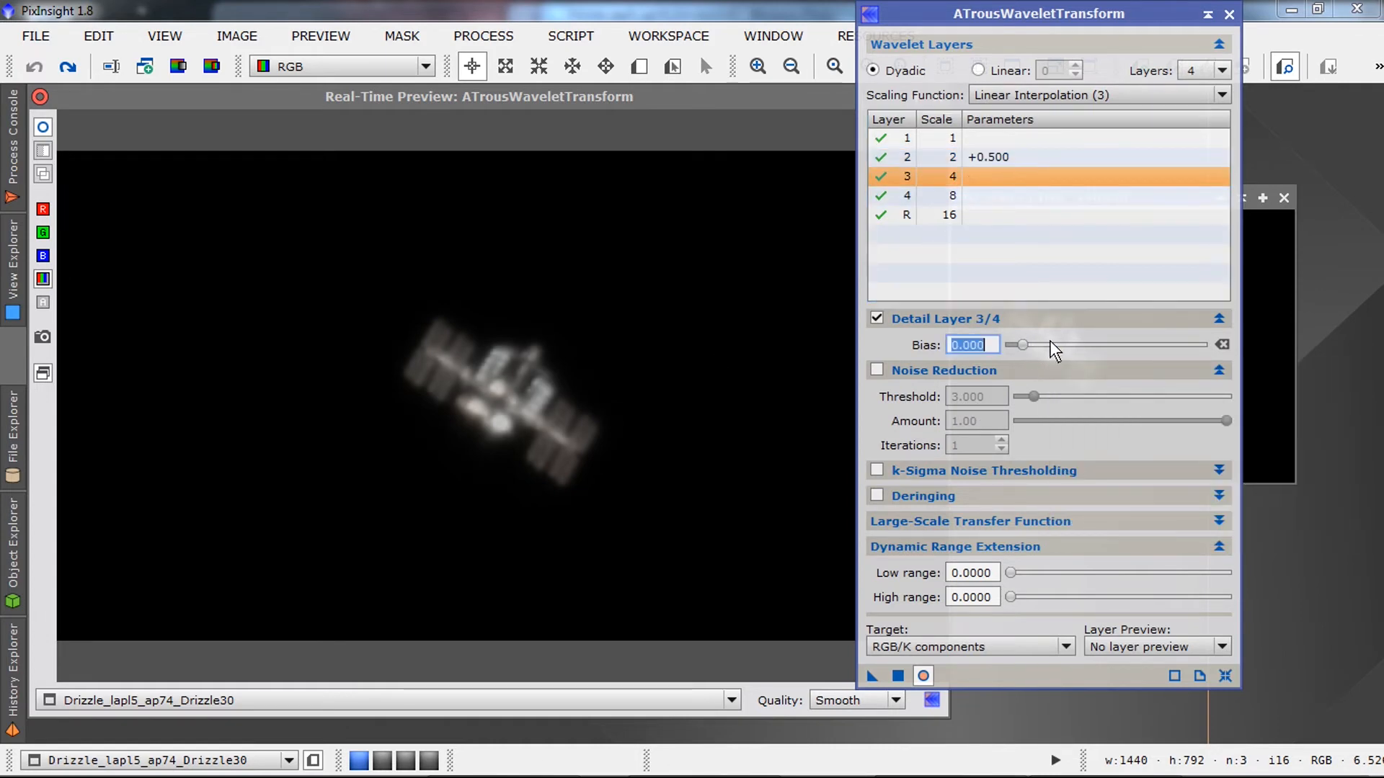
{"action": "left_click", "coordinate": [1054, 345]}
{"action": "left_click", "coordinate": [1054, 345]}
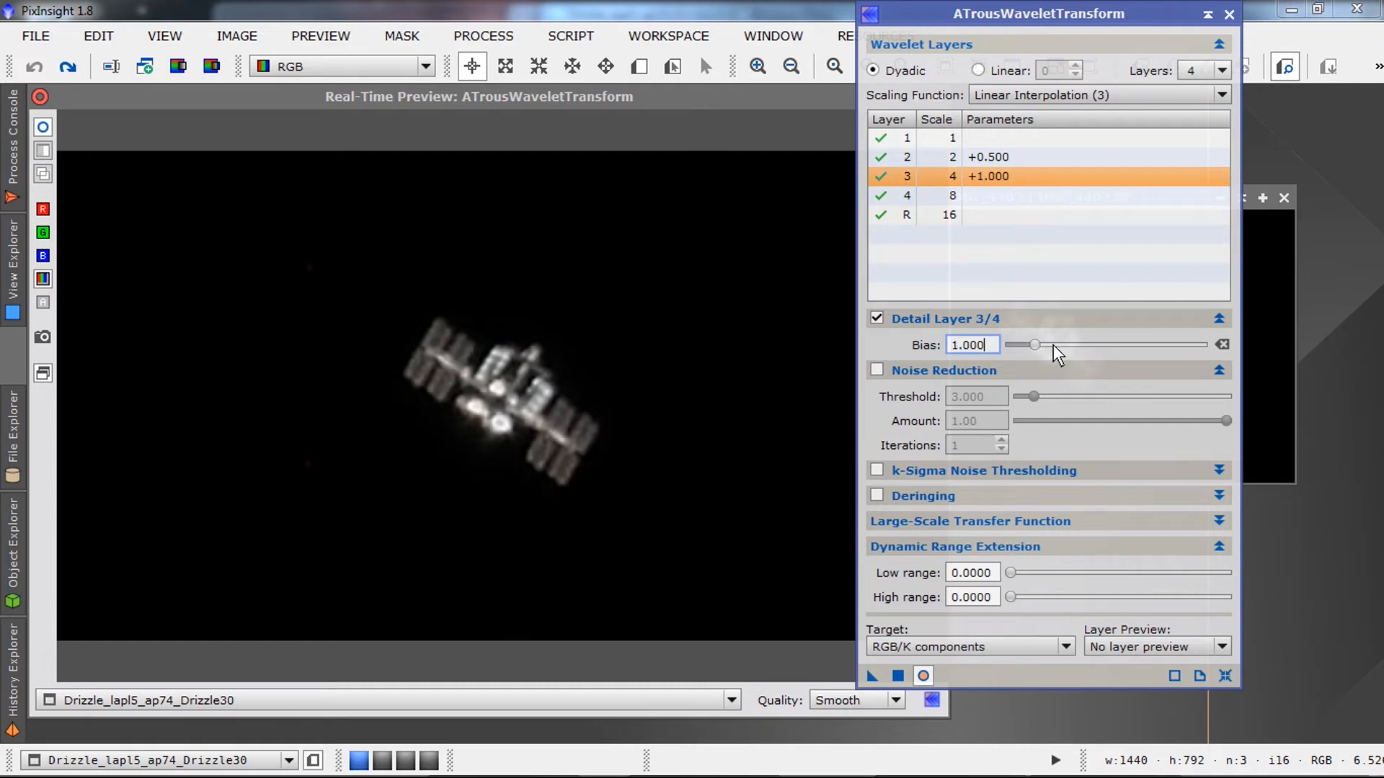
{"action": "left_click", "coordinate": [1014, 345]}
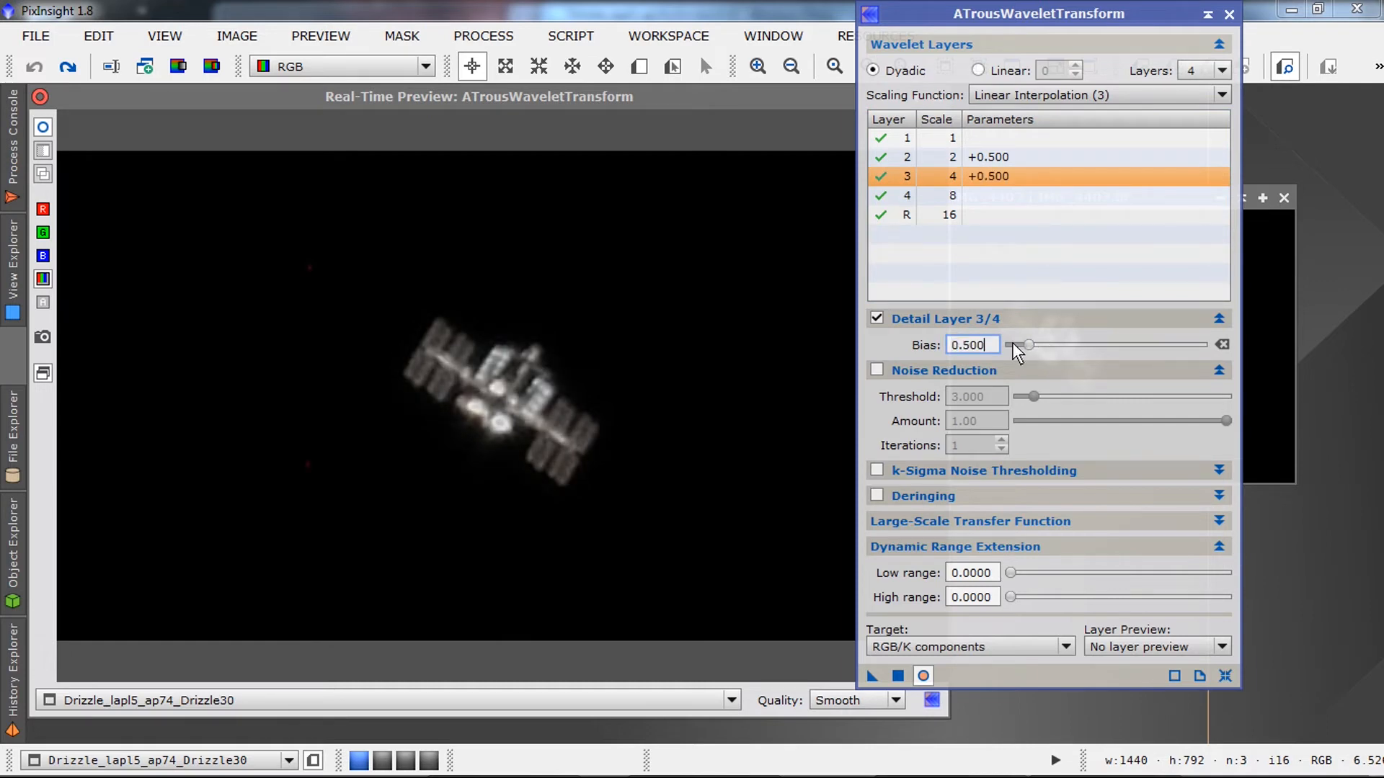
Apply the wavelet transform to the drizzled stack and close the process together with its real-time preview.
{"action": "left_click", "coordinate": [898, 676]}
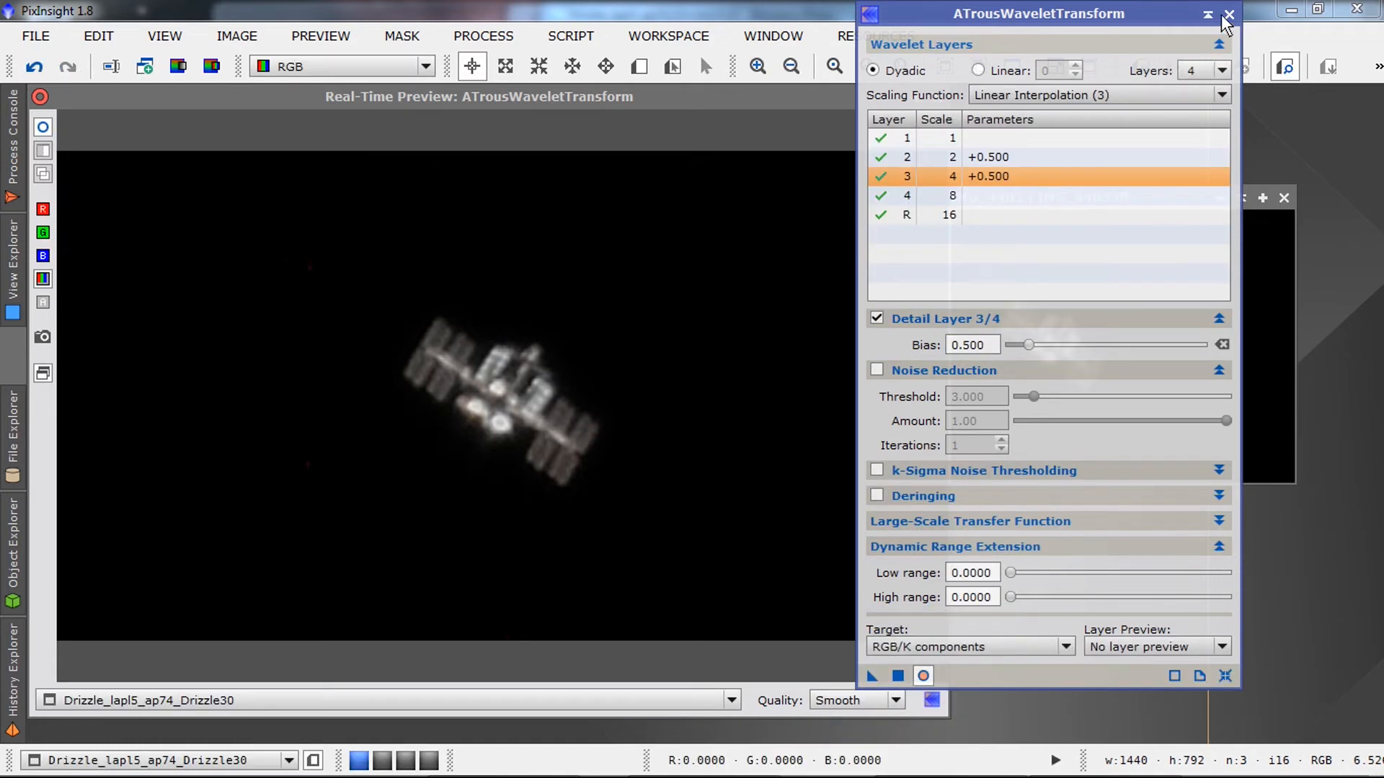
{"action": "left_click", "coordinate": [1228, 14]}
{"action": "left_click", "coordinate": [942, 98]}
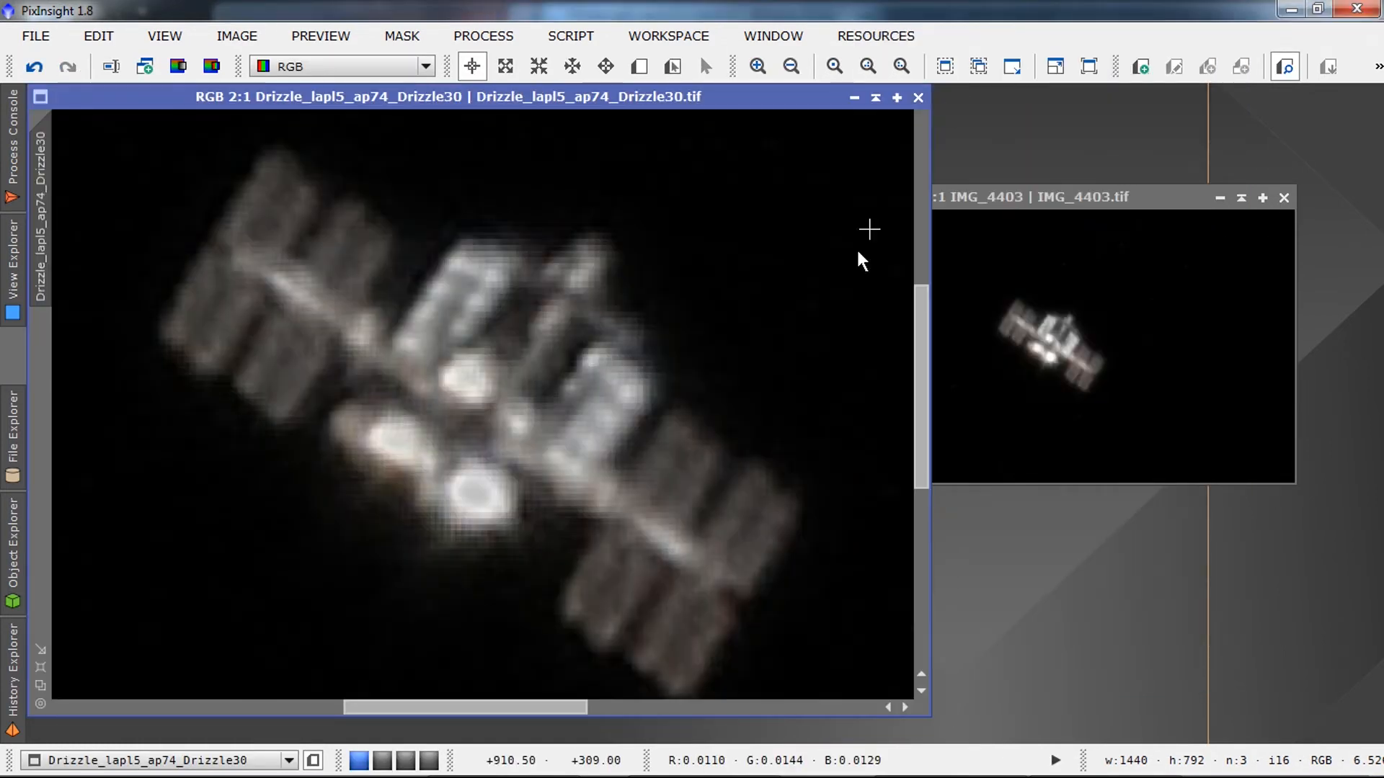
Inspect the sharpened stack at several zoom levels and compare it at 1:2 with the original IMG_4403 placed next to the station.
{"action": "scroll", "coordinate": [469, 454], "scroll_direction": "up", "scroll_amount": 1}
{"action": "scroll", "coordinate": [470, 454], "scroll_direction": "down", "scroll_amount": 2}
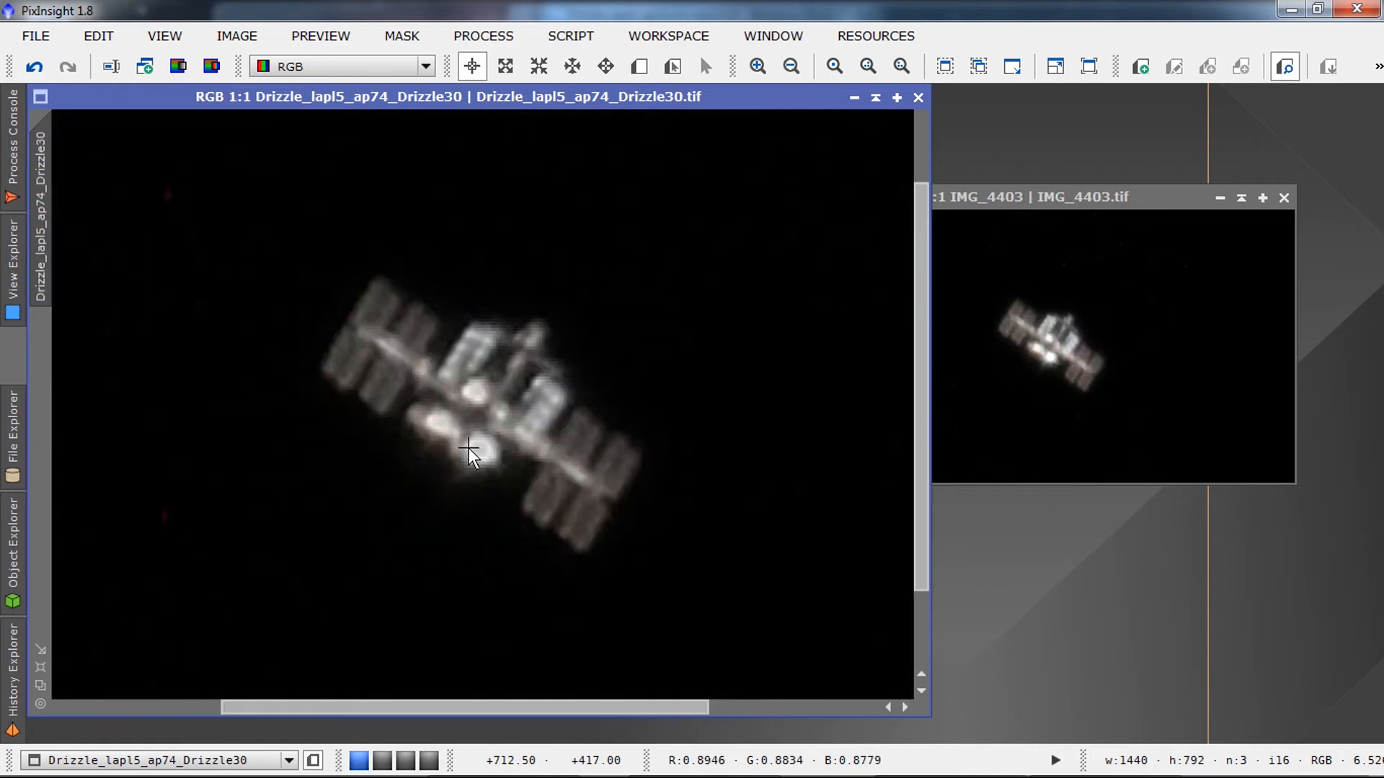
{"action": "scroll", "coordinate": [469, 454], "scroll_direction": "down", "scroll_amount": 1}
{"action": "scroll", "coordinate": [469, 454], "scroll_direction": "up", "scroll_amount": 1}
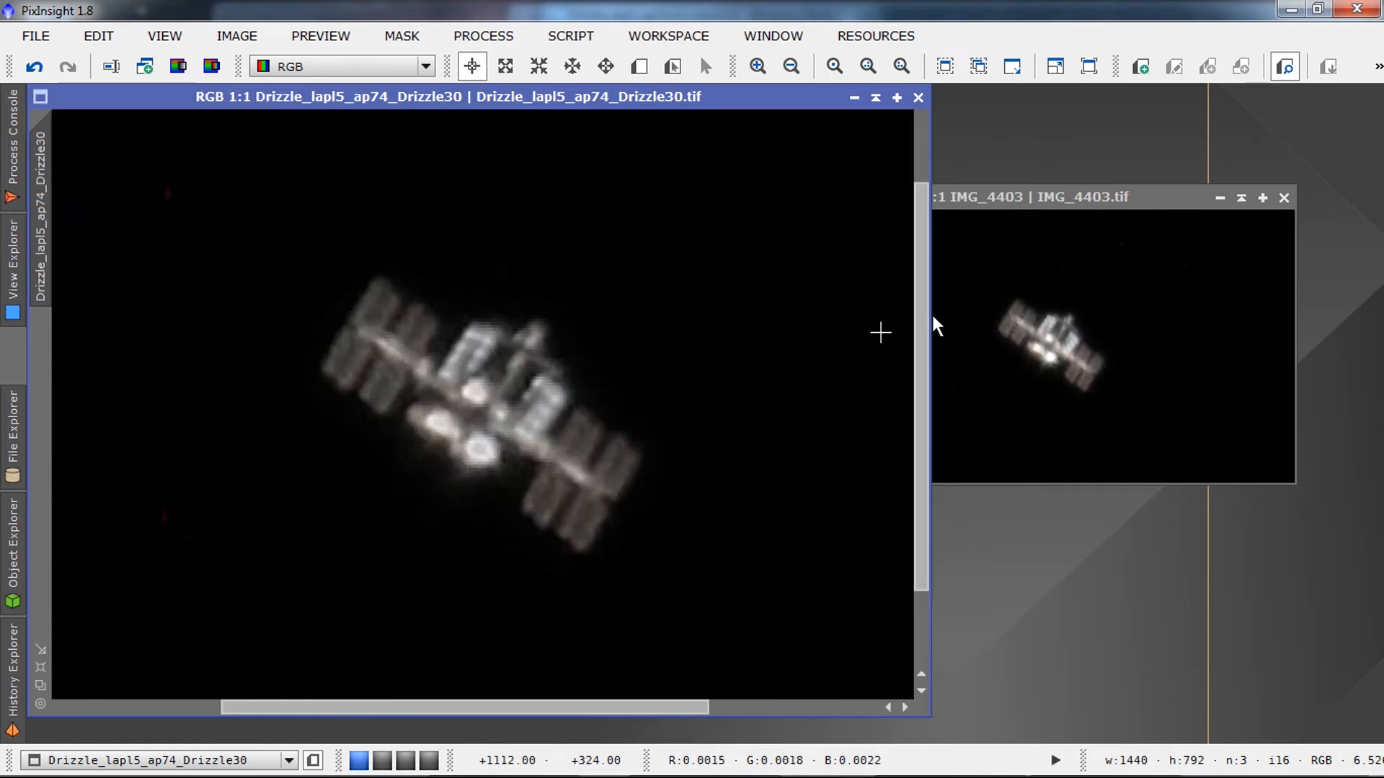
{"action": "scroll", "coordinate": [508, 425], "scroll_direction": "down", "scroll_amount": 1}
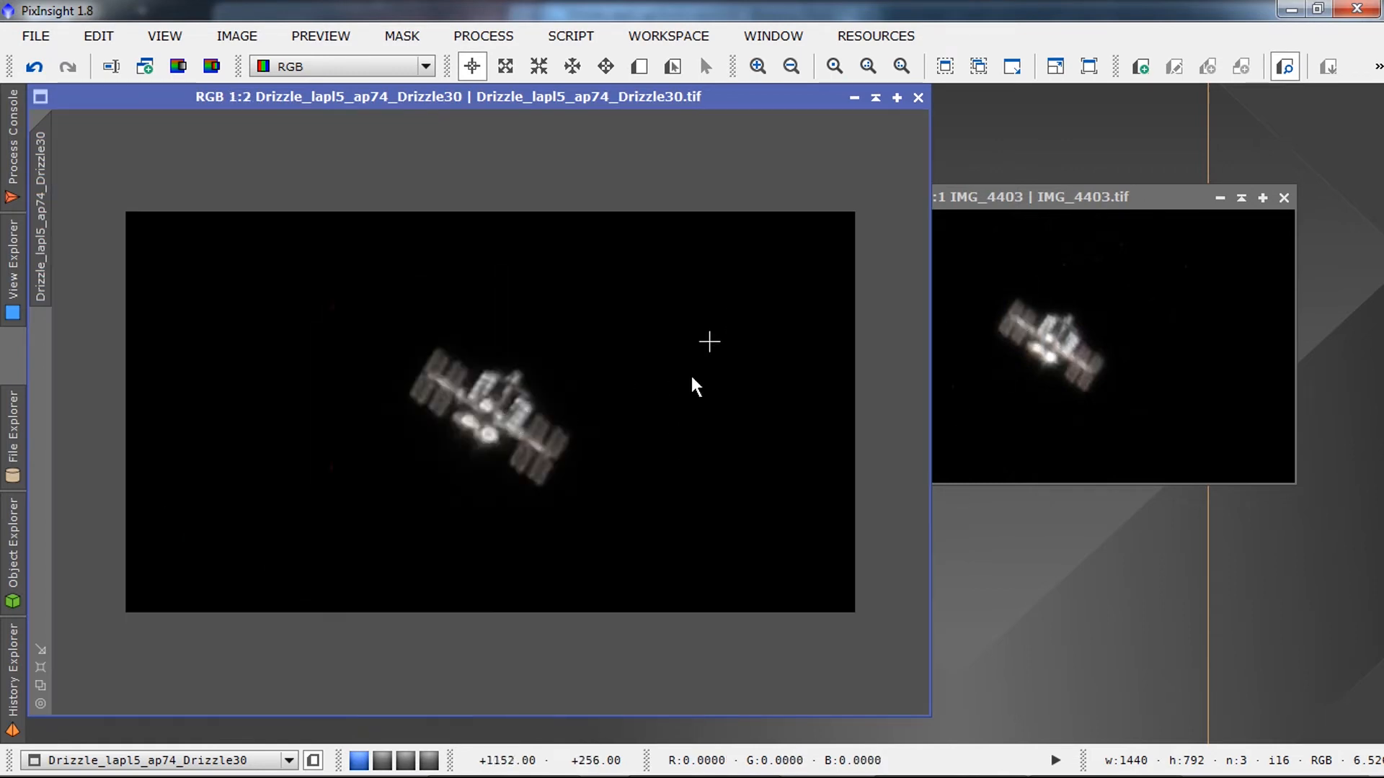
{"action": "left_click_drag", "start_coordinate": [1131, 197], "coordinate": [987, 264]}
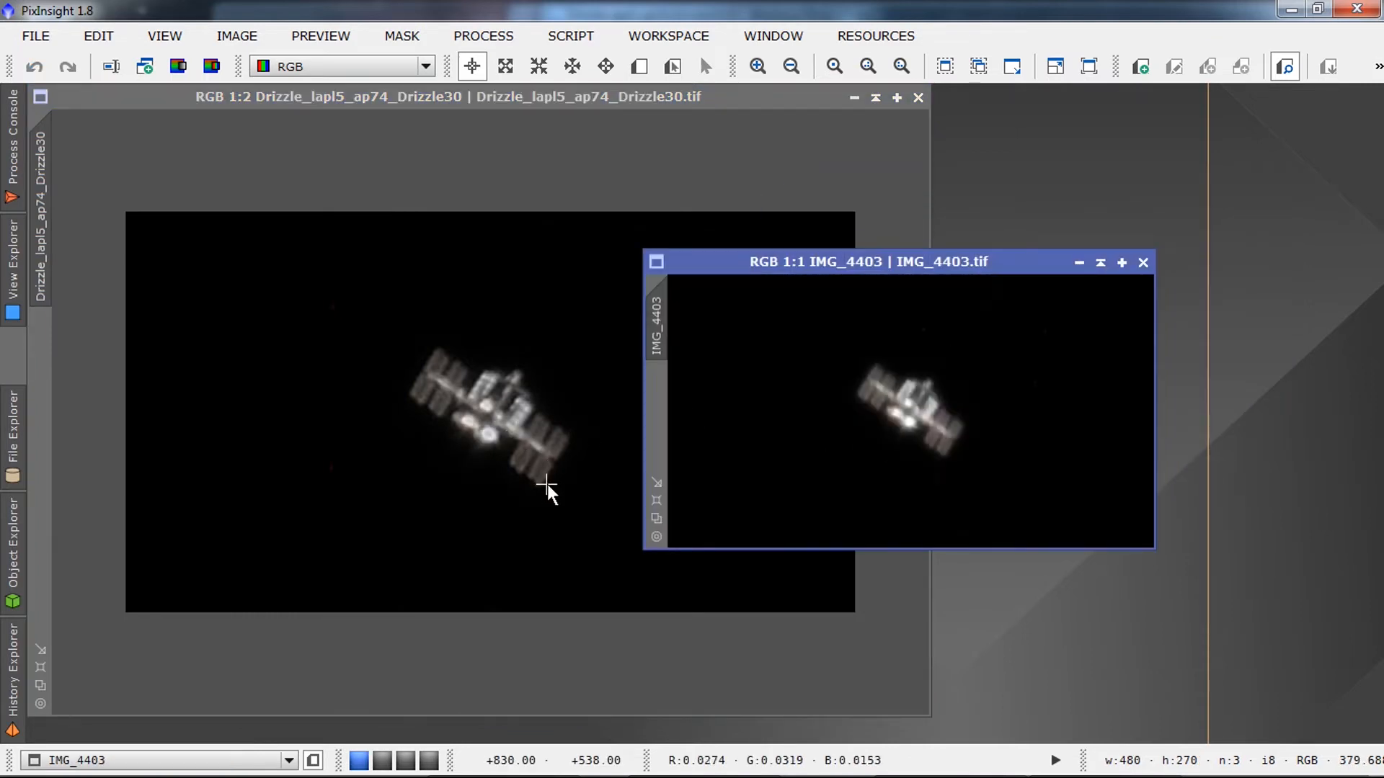